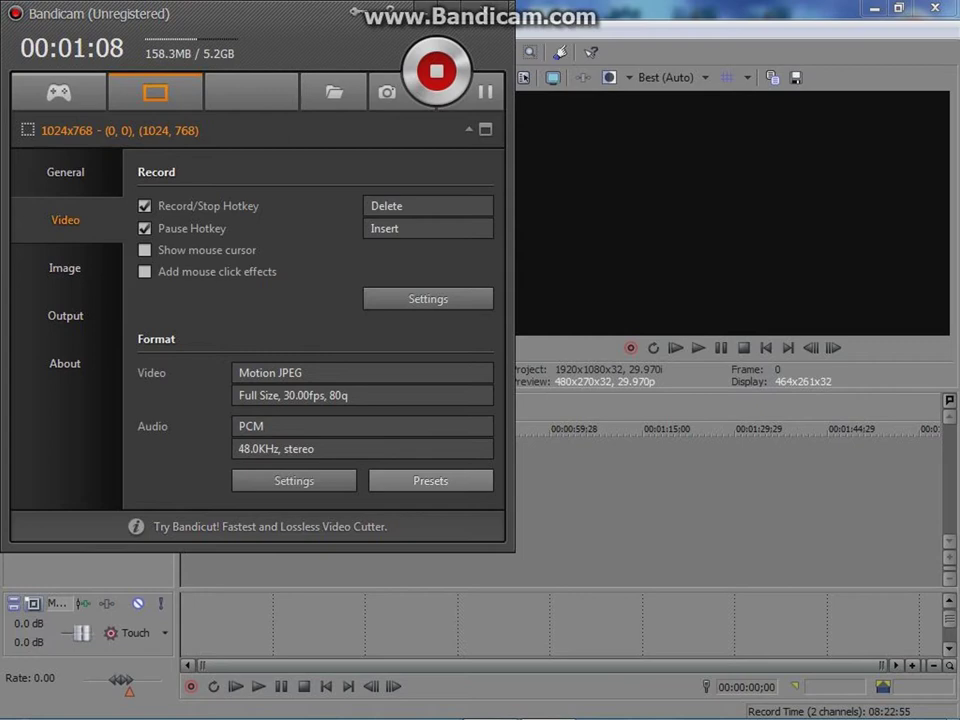
Show the list of video format presets on Bandicam's Video tab.
left_click(430, 480)
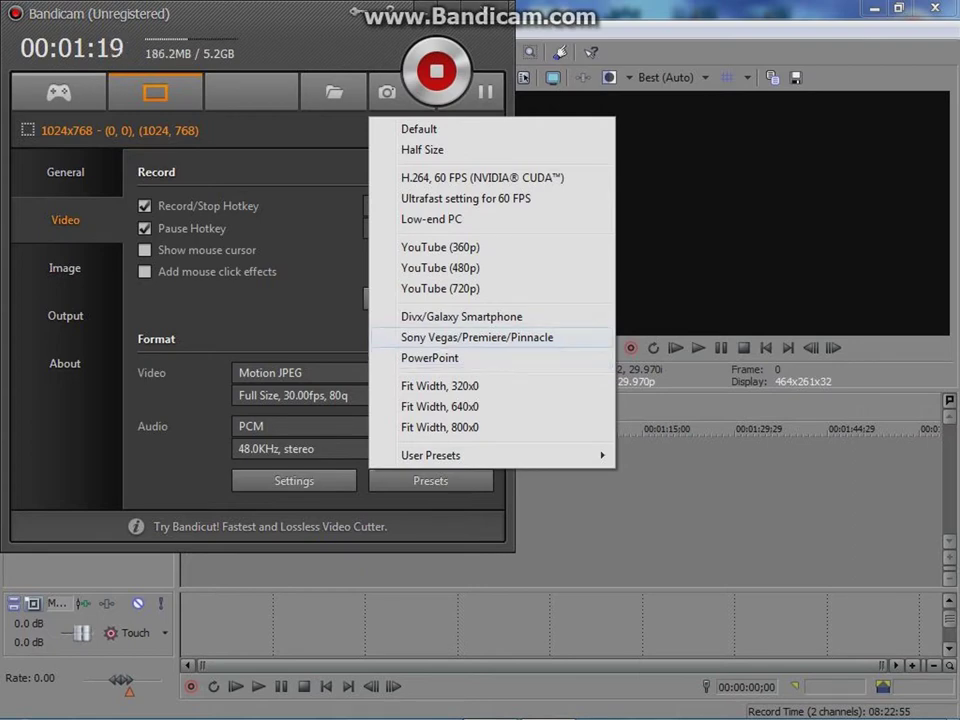
key("Escape")
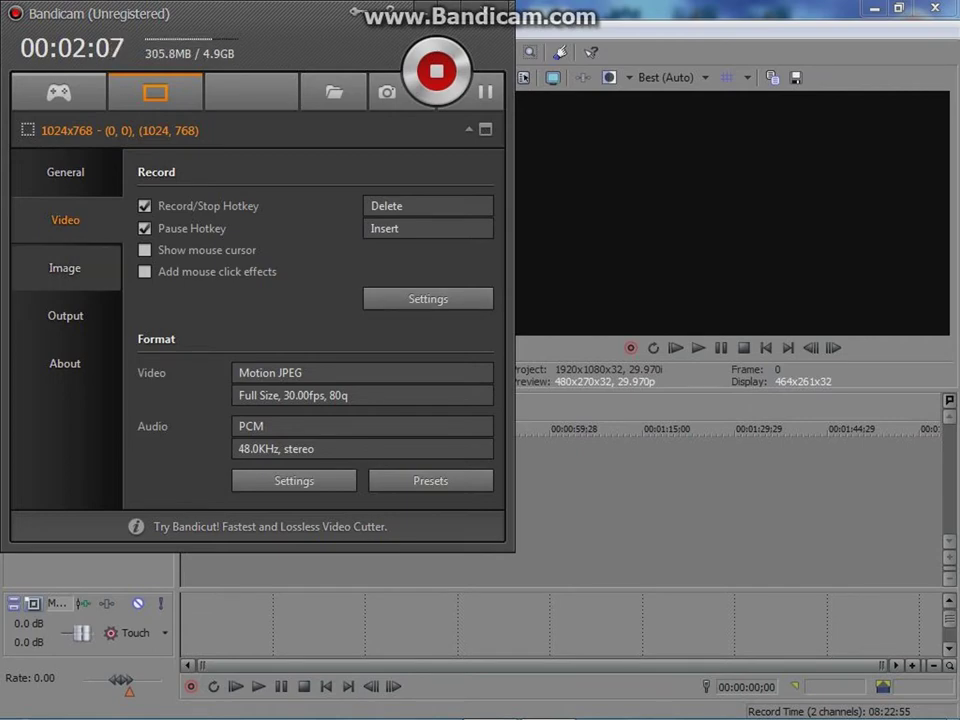
Look through Bandicam's Image, General, Output and About tabs, then minimize the recorder.
left_click(65, 268)
left_click(65, 172)
left_click(65, 316)
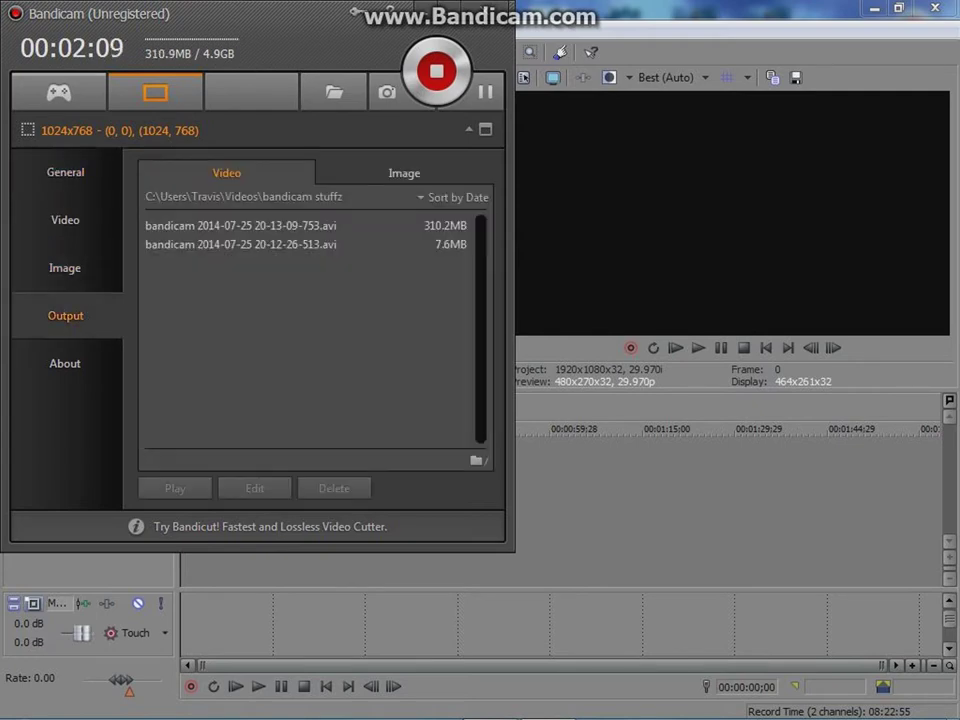
left_click(65, 363)
left_click(105, 188)
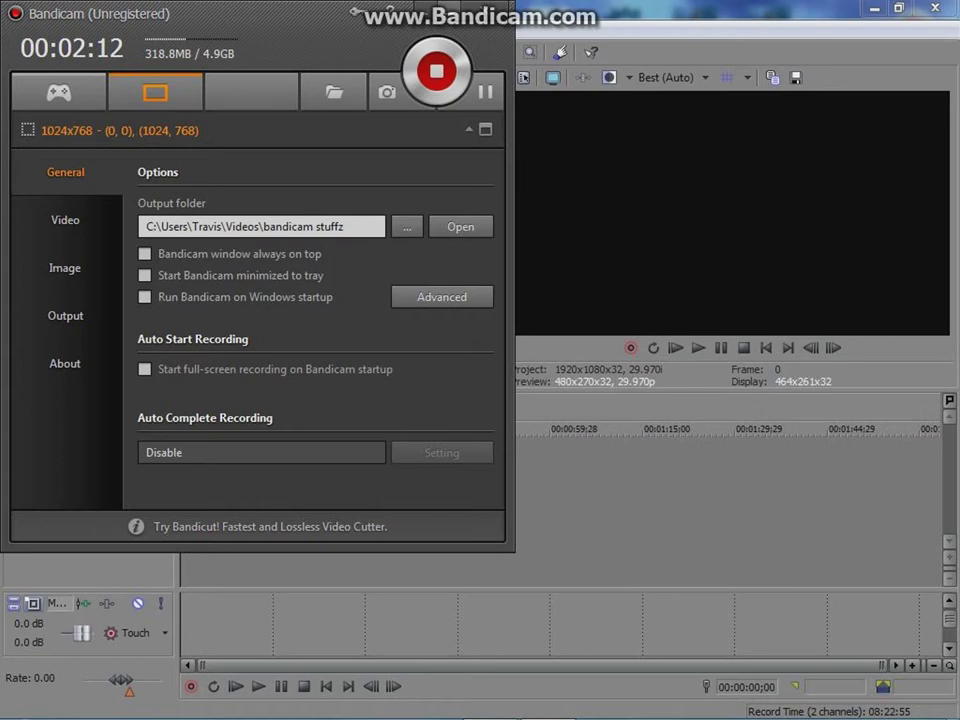
key("super+Down")
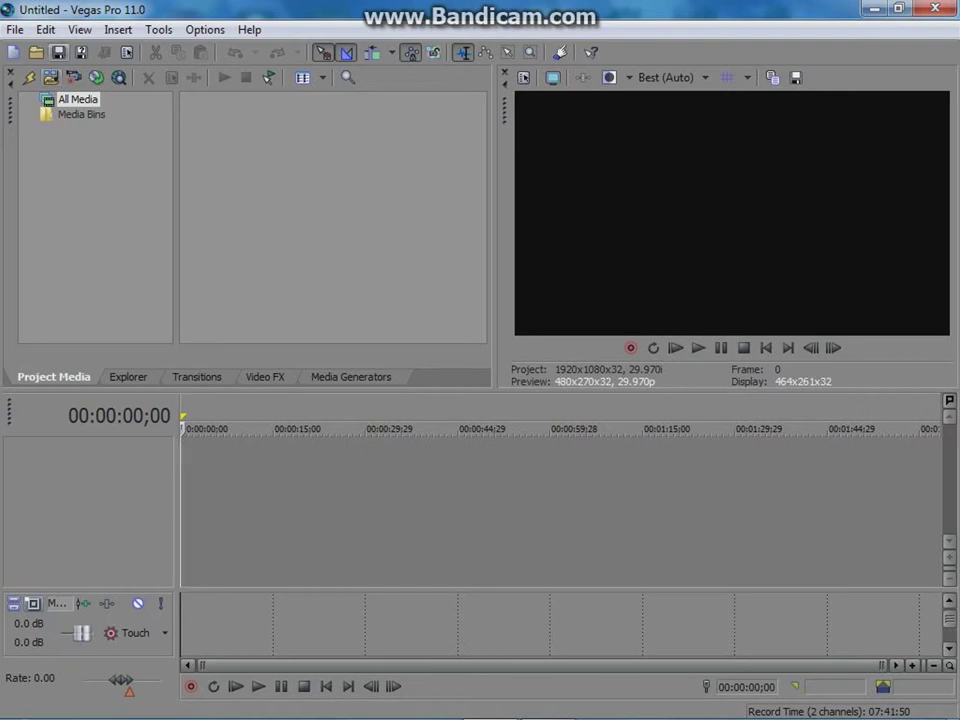
left_click(15, 29)
mouse_move(200, 210)
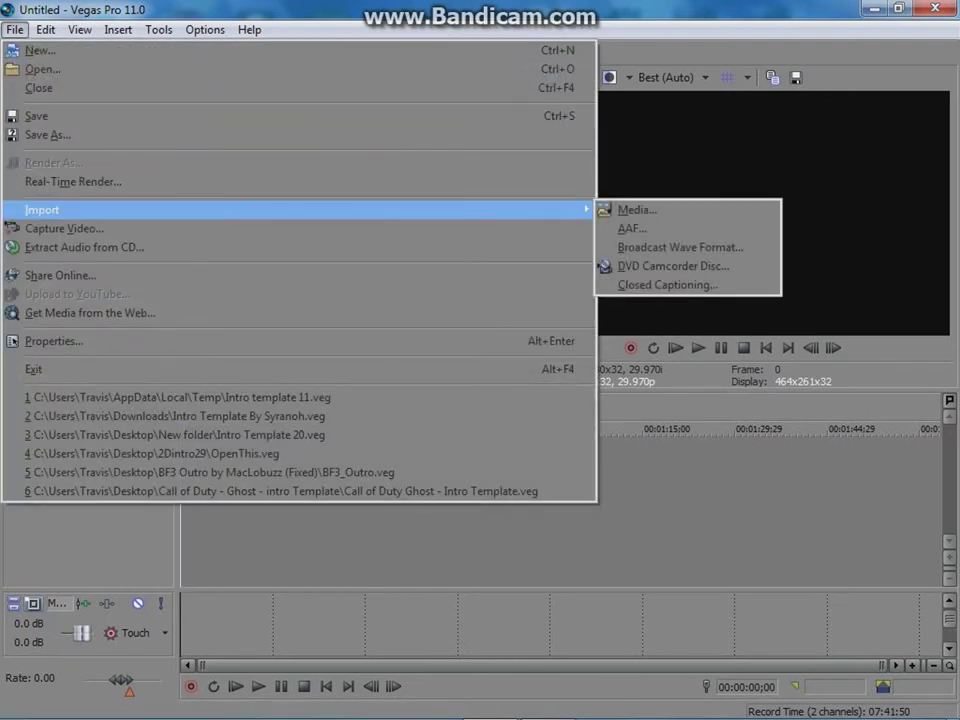
left_click(636, 210)
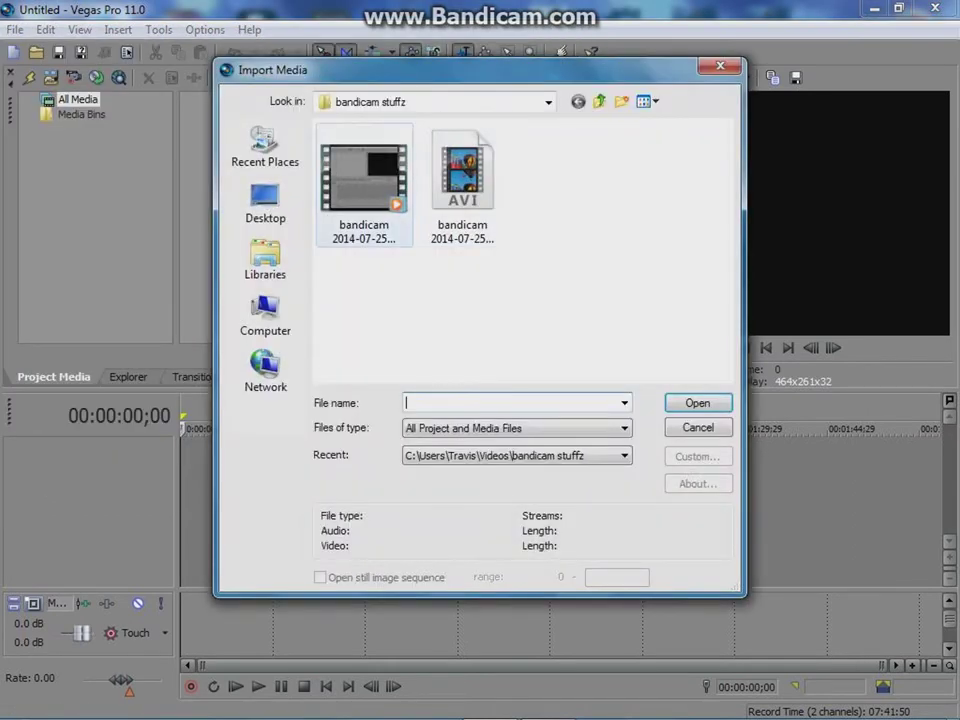
double_click(363, 180)
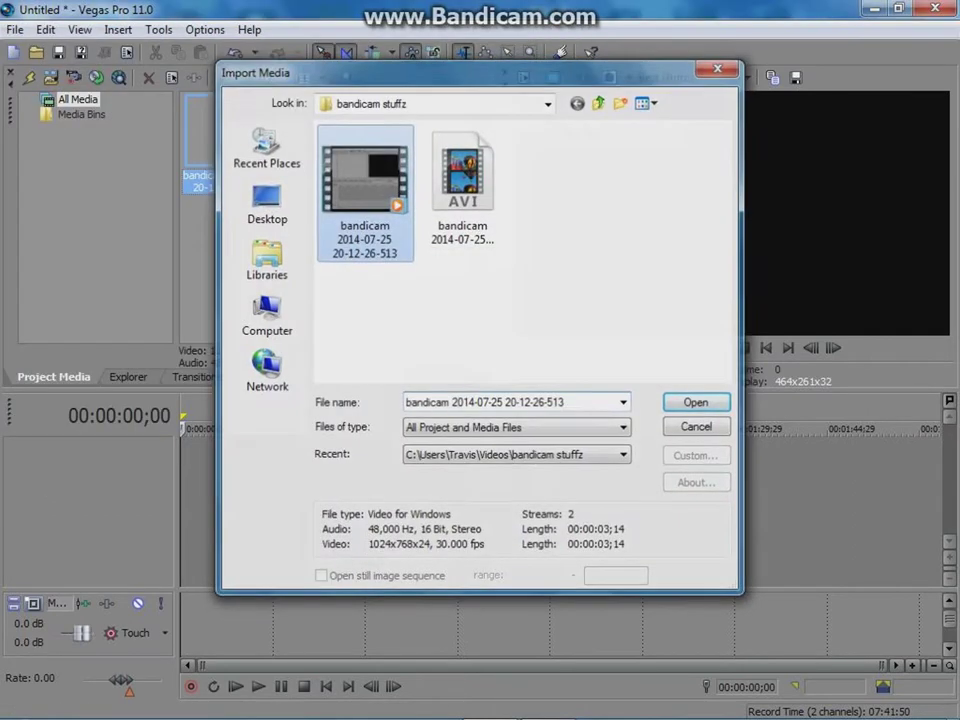
left_click_drag(231, 140, 190, 465)
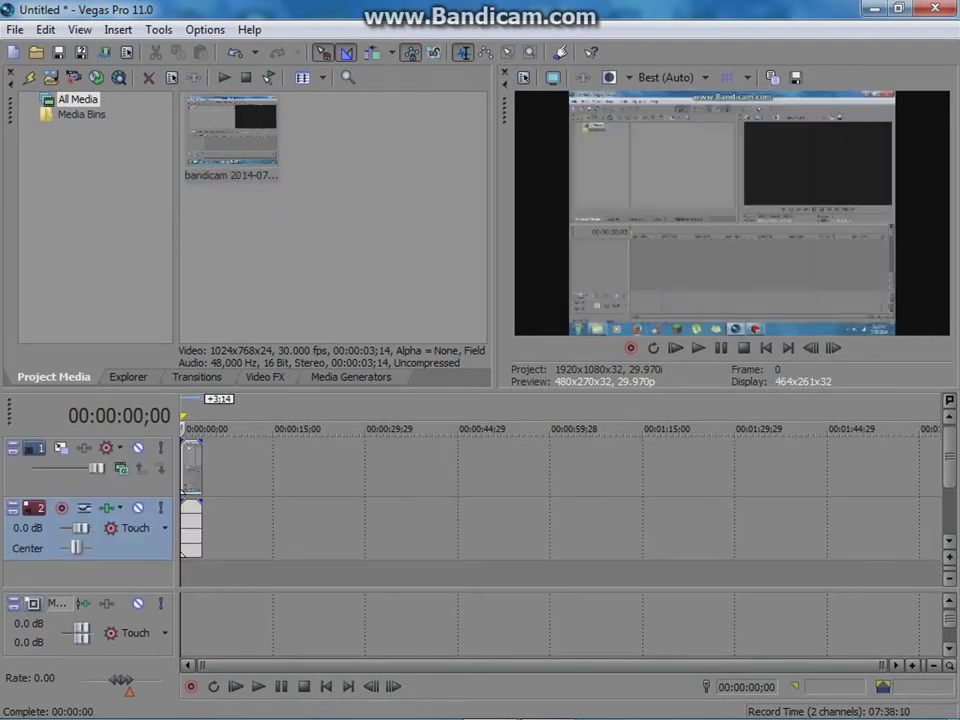
Zoom in on the 3;14 clip to inspect its start and end, then clear the time selection.
left_click(199, 470)
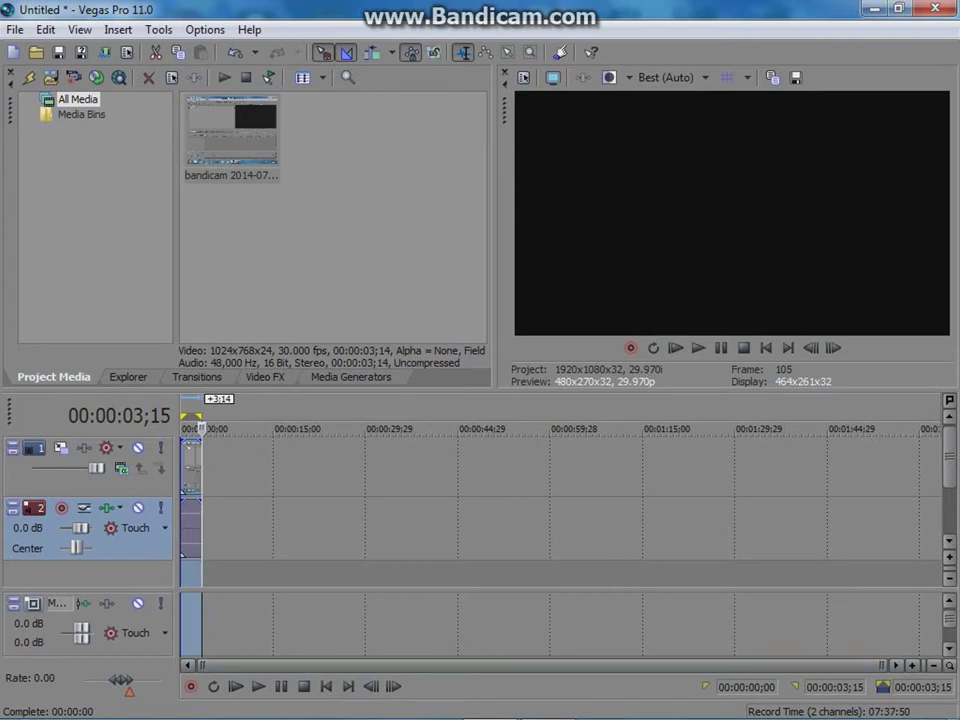
key("Up")
key("Up")
key("Up")
key("Up")
key("Up")
key("Up")
key("Up")
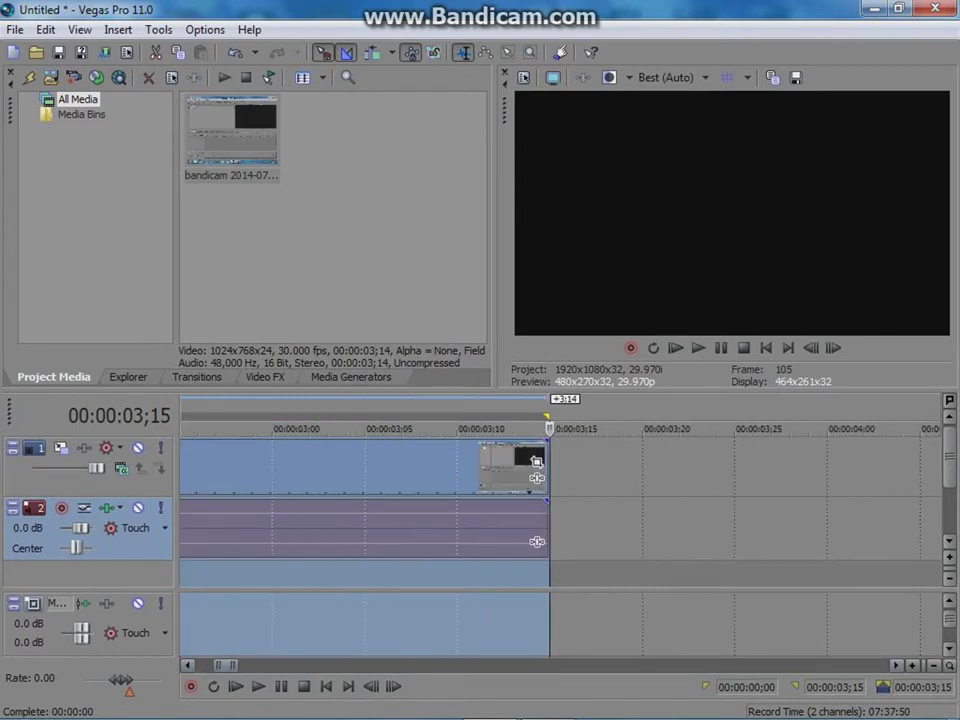
key("Up")
key("Up")
key("Up")
key("Down")
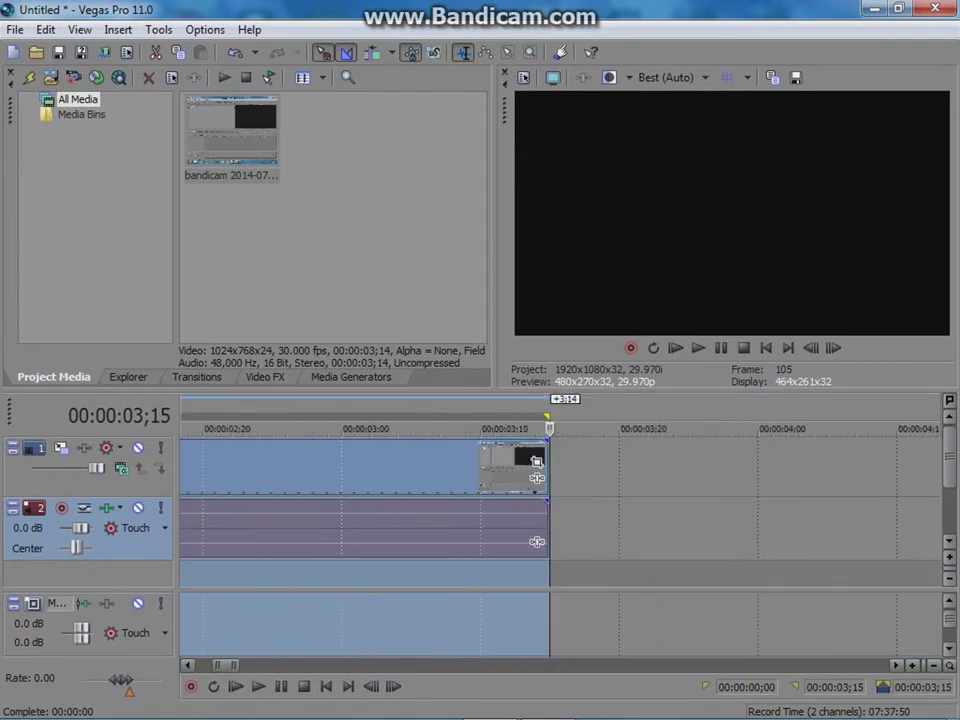
left_click(187, 470)
left_click(182, 470)
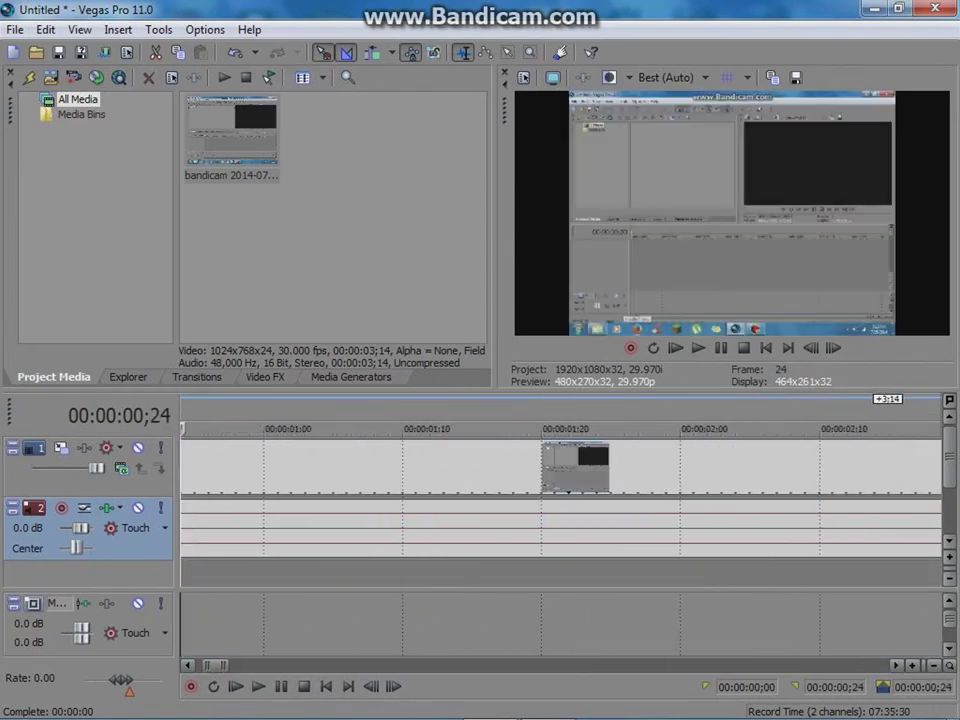
left_click_drag(347, 530, 182, 530)
key("Down")
left_click_drag(288, 416, 182, 416)
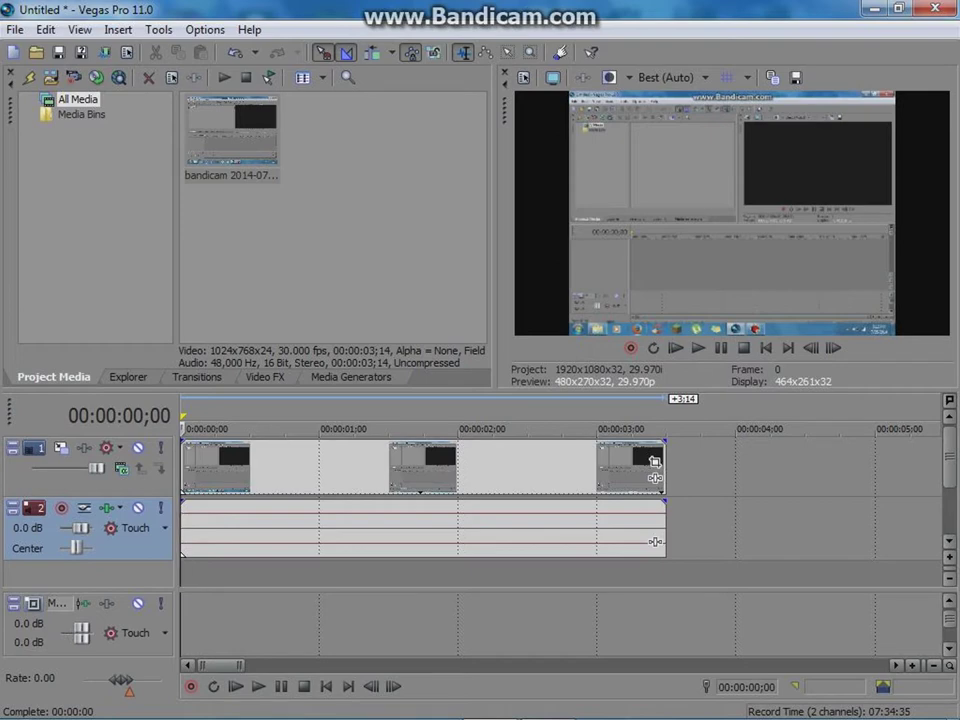
Reverse the Bandicam event and set its properties to Disable resample without maintaining aspect ratio.
right_click(408, 466)
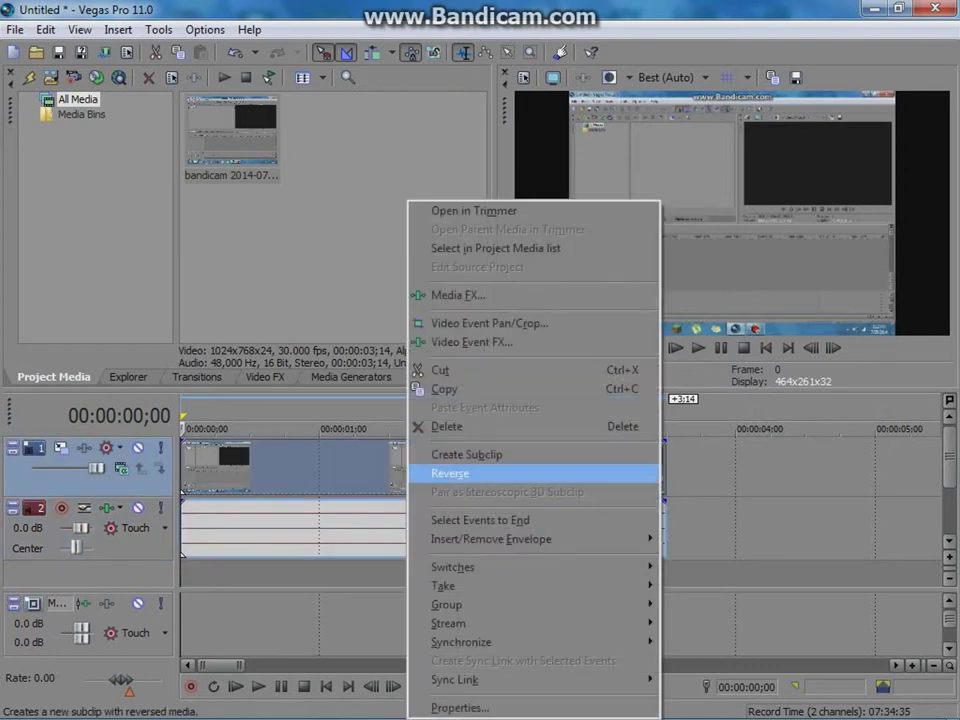
left_click(450, 473)
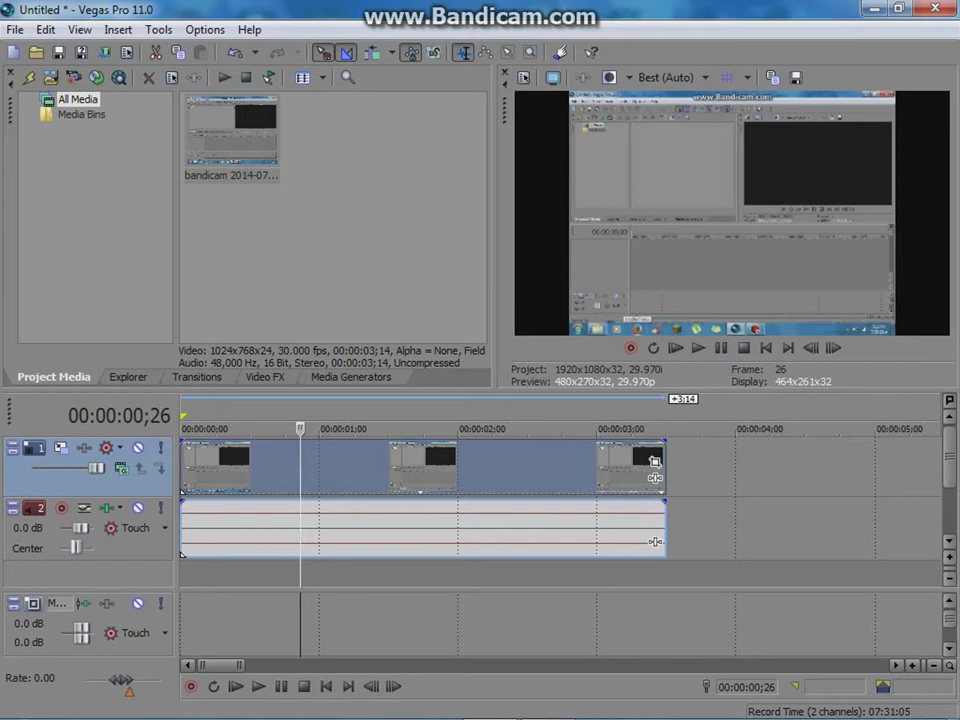
right_click(654, 462)
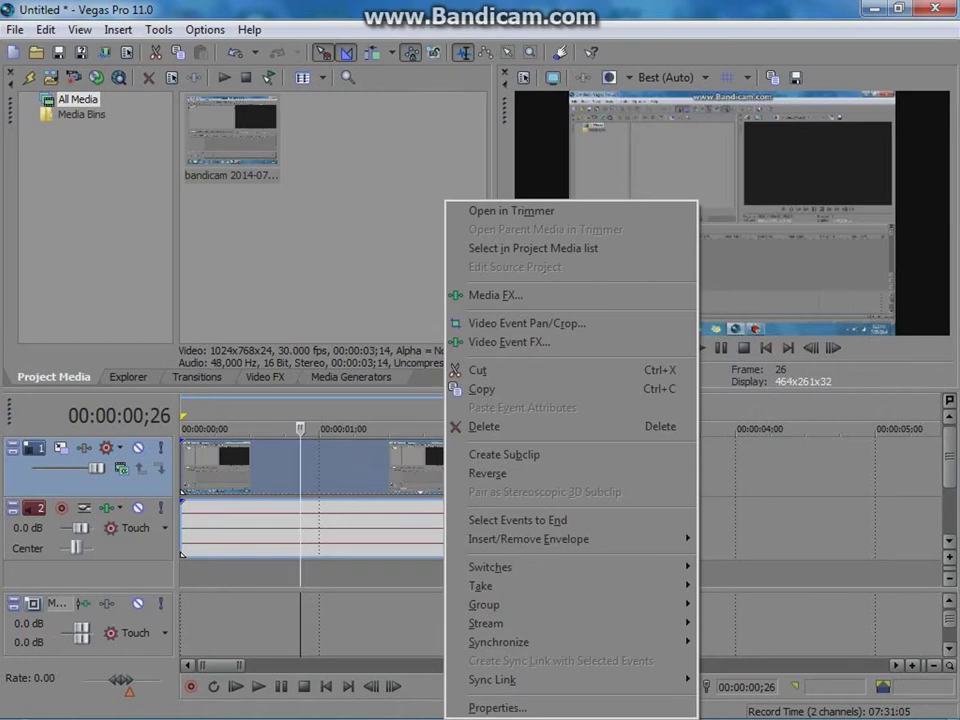
left_click(497, 707)
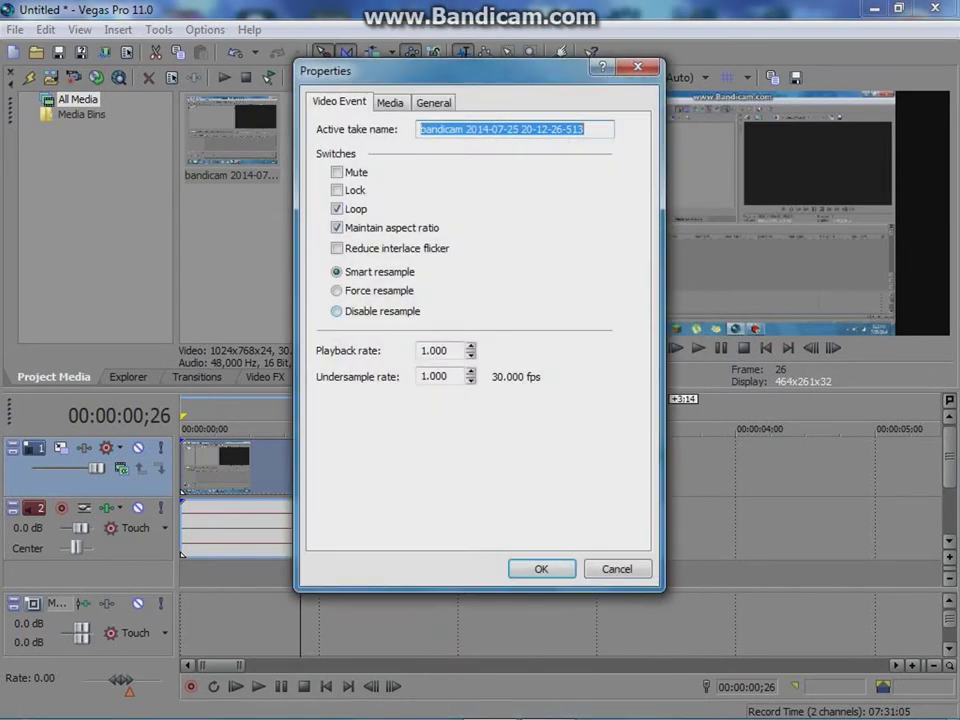
left_click(337, 311)
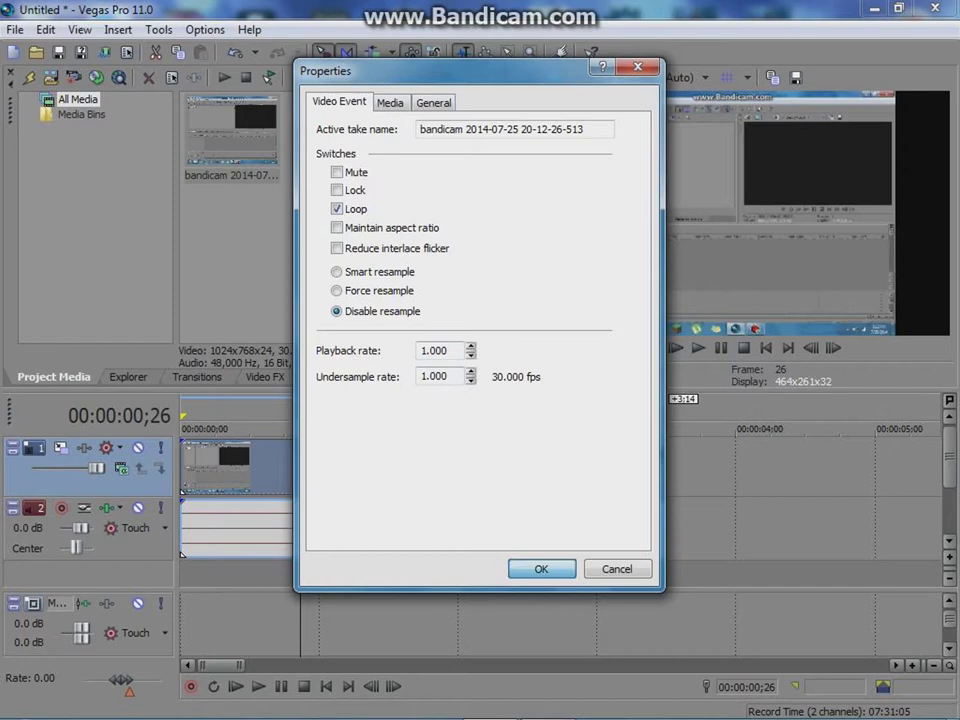
key("Return")
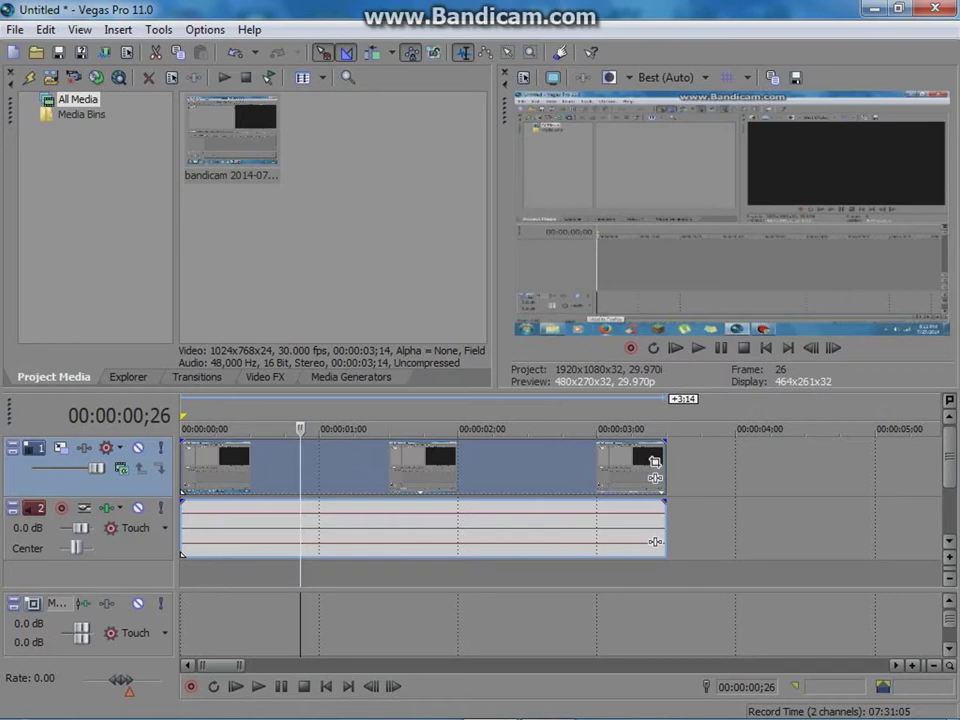
Shift the Bandicam clip later, then import OpenThis.mp4 from Videos > intro and outro.
key("space")
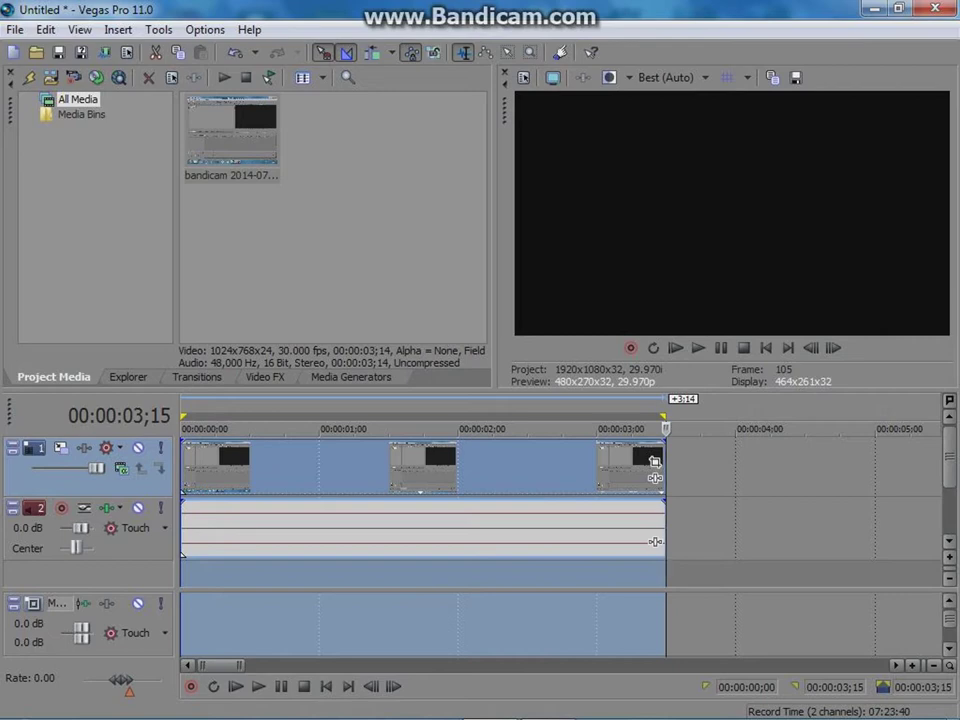
left_click_drag(655, 541, 813, 541)
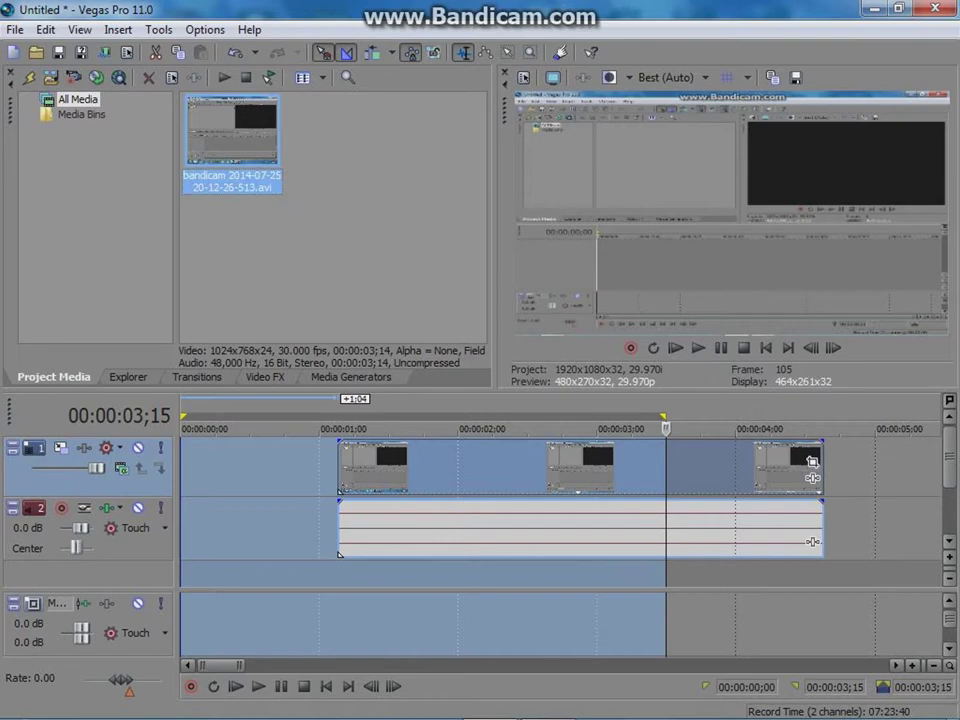
key("alt+f")
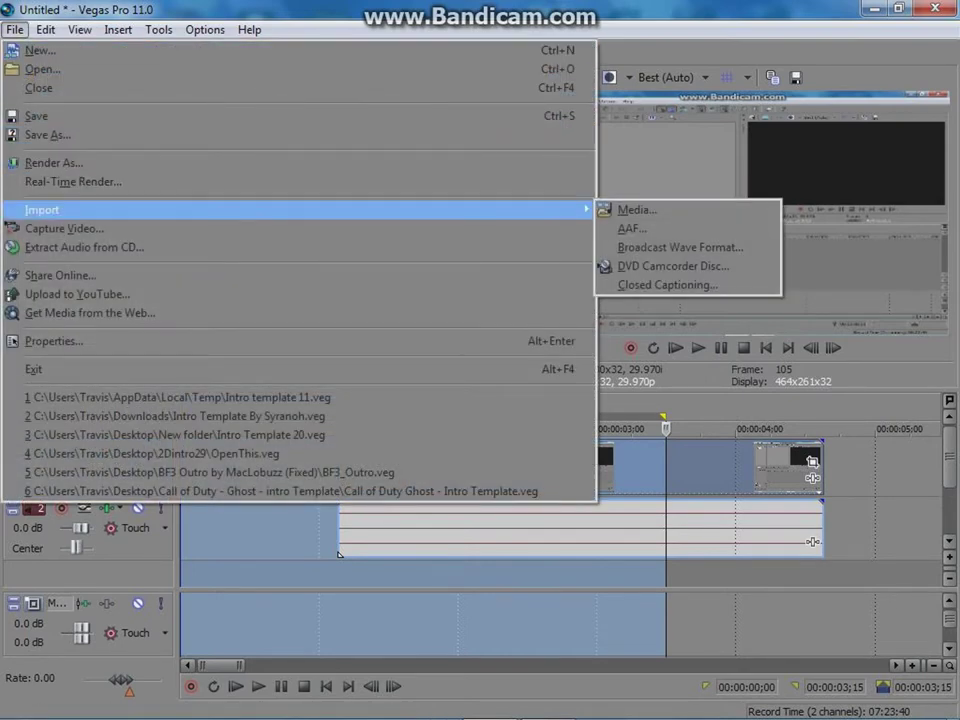
key("Right")
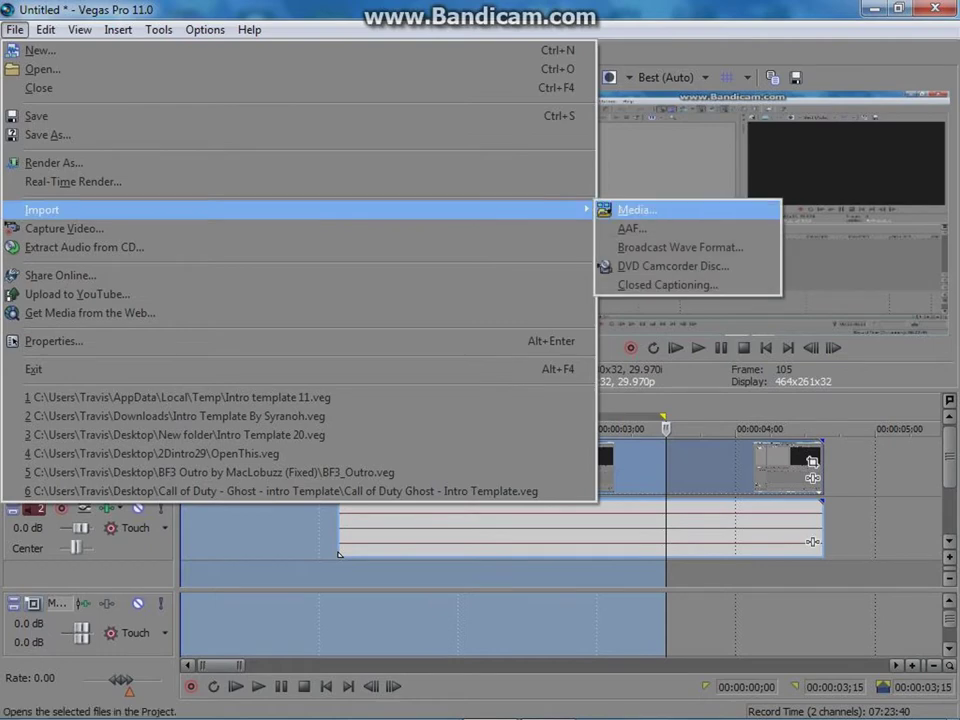
key("Return")
left_click(268, 258)
double_click(565, 186)
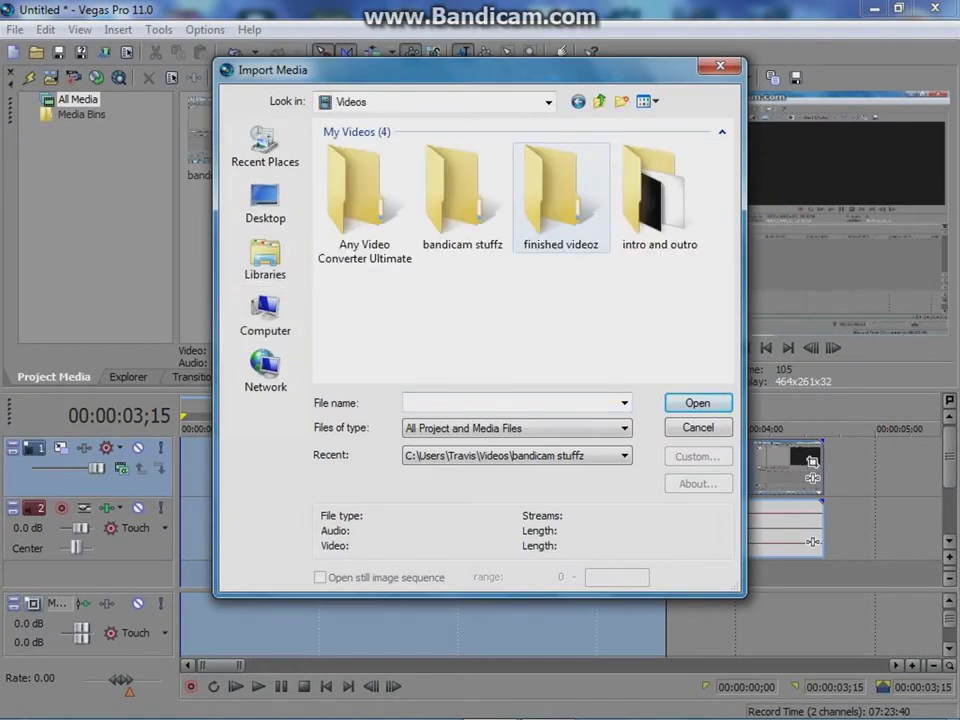
double_click(660, 195)
double_click(557, 175)
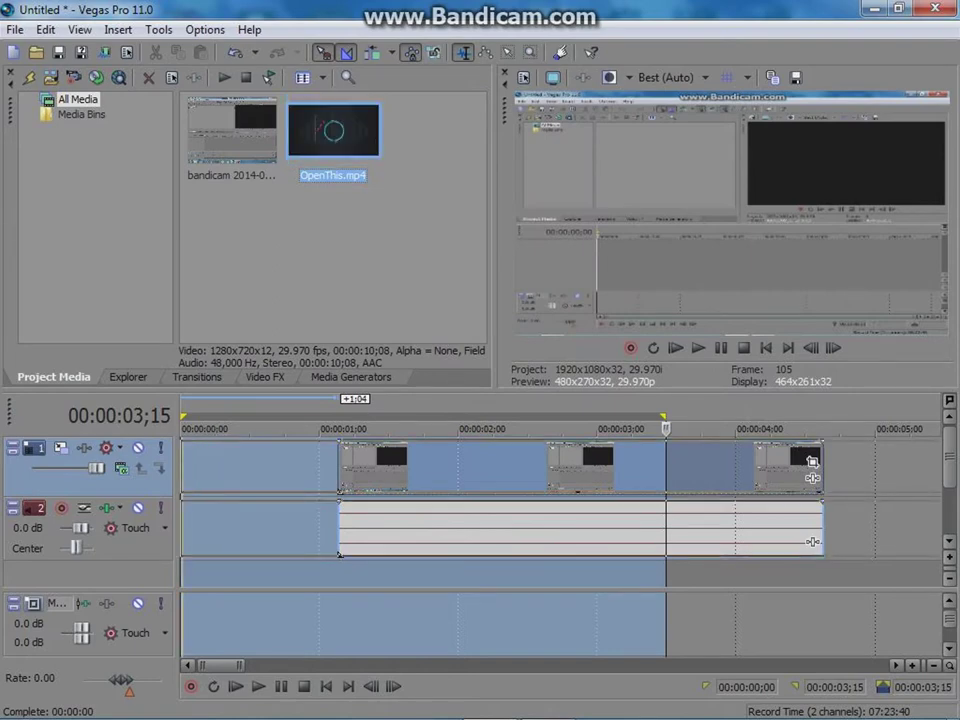
Place OpenThis.mp4 at the timeline start and snap the Bandicam clip right after it at 10 s.
left_click_drag(812, 541, 700, 541)
scroll(560, 500, "down", 5)
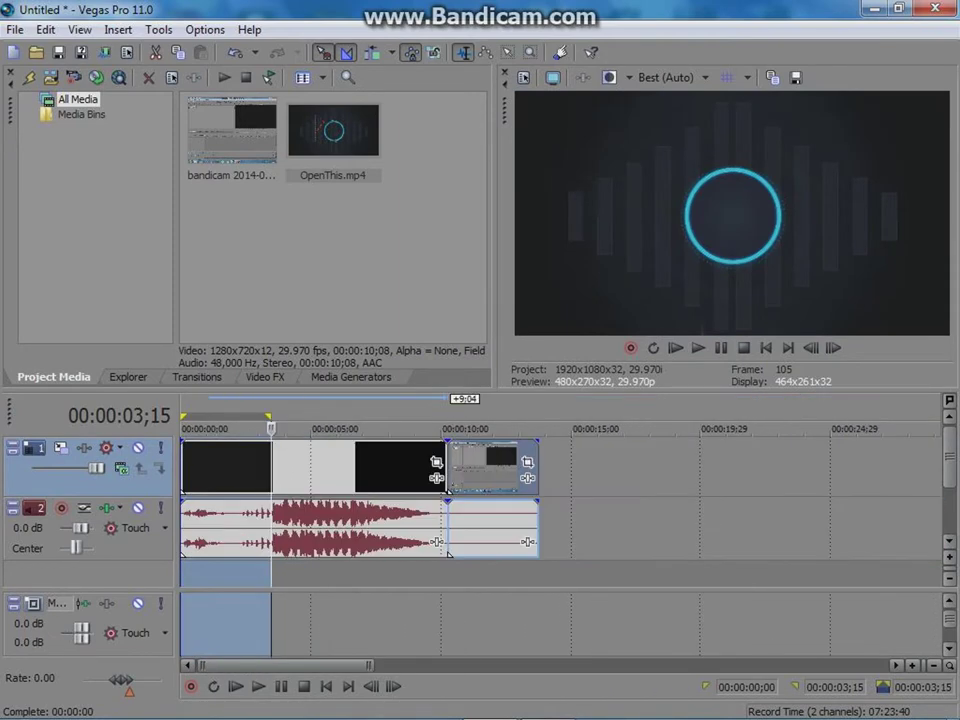
mouse_move(449, 552)
left_mouse_down()
mouse_move(469, 552)
mouse_move(367, 552)
mouse_move(387, 552)
mouse_move(374, 541)
mouse_move(436, 541)
left_mouse_up()
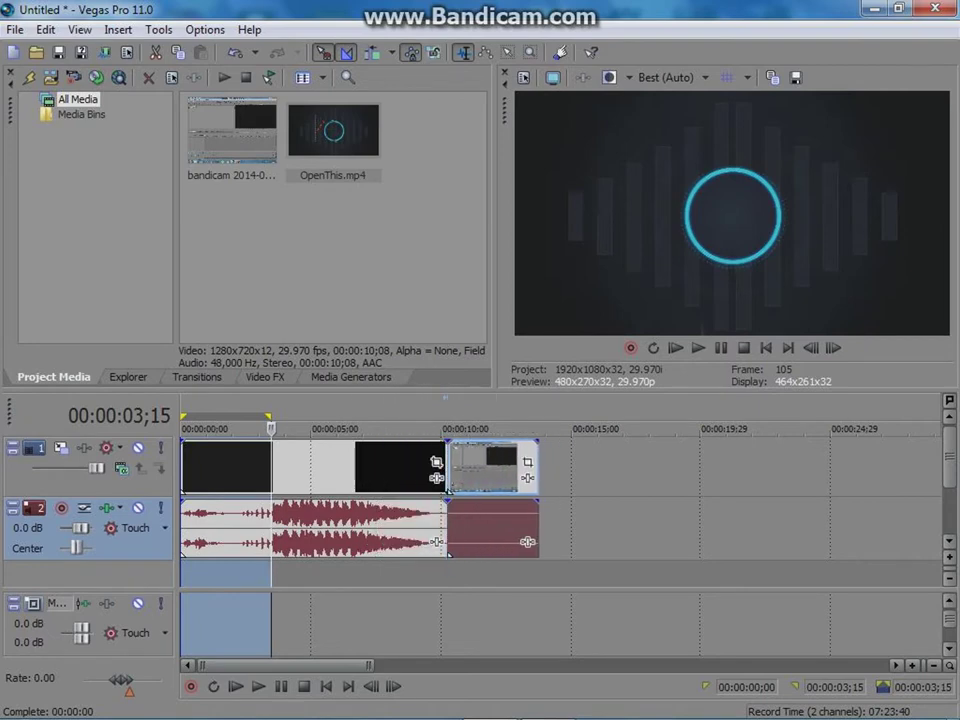
Open the Render As settings and close them again without rendering.
key("alt+f")
key("Down")
key("Down")
key("Down")
key("Down")
key("Down")
key("Down")
key("Down")
key("Down")
key("Down")
key("Down")
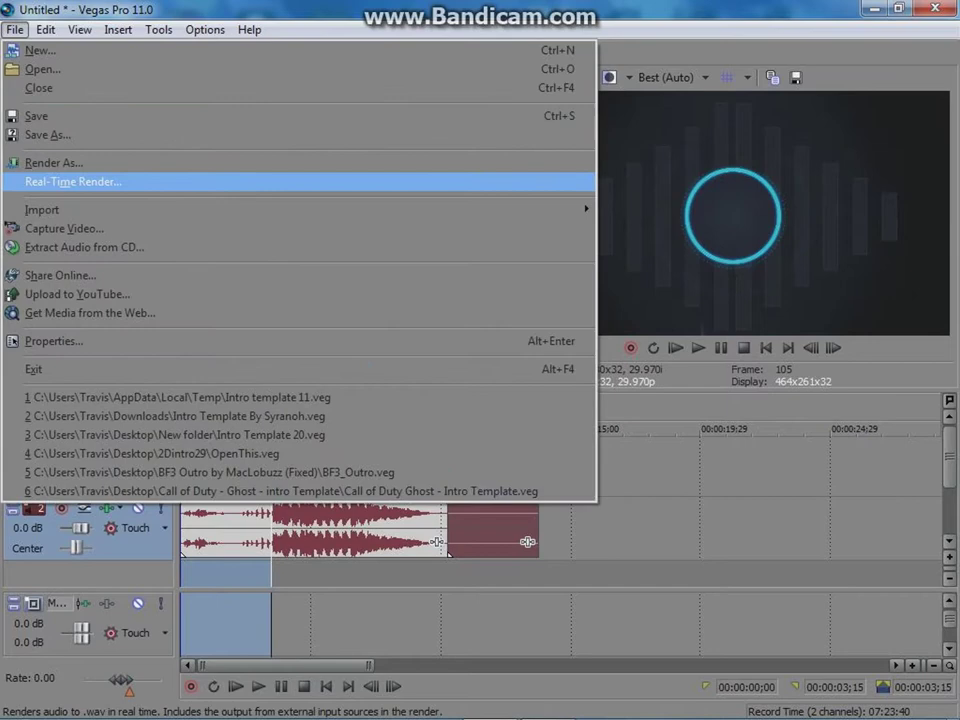
key("Up")
key("Up")
key("Up")
key("Up")
key("Up")
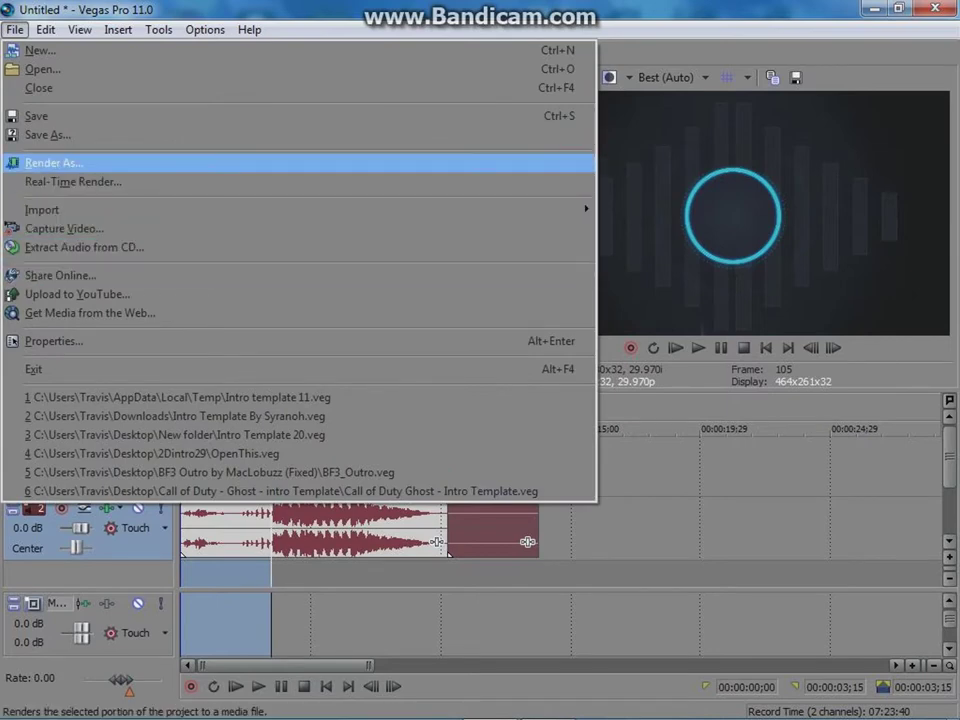
key("Return")
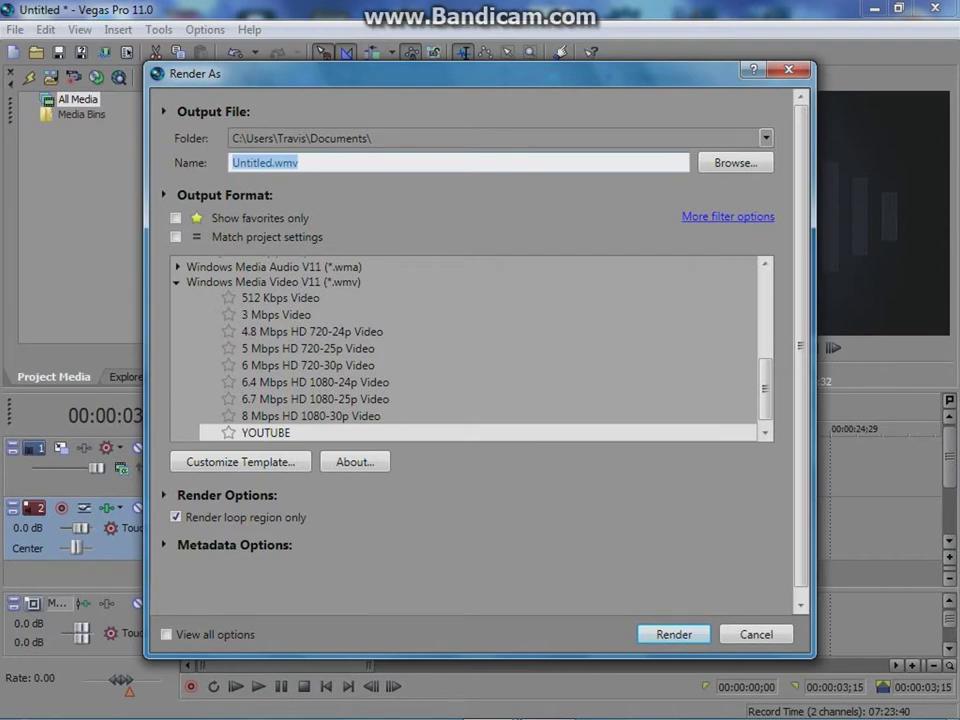
key("Escape")
Import BF3_Outro.mp4 and place it right after the Bandicam clip on the timeline.
key("alt+f")
key("Down")
key("Down")
key("Down")
key("Down")
key("Down")
key("Down")
key("Down")
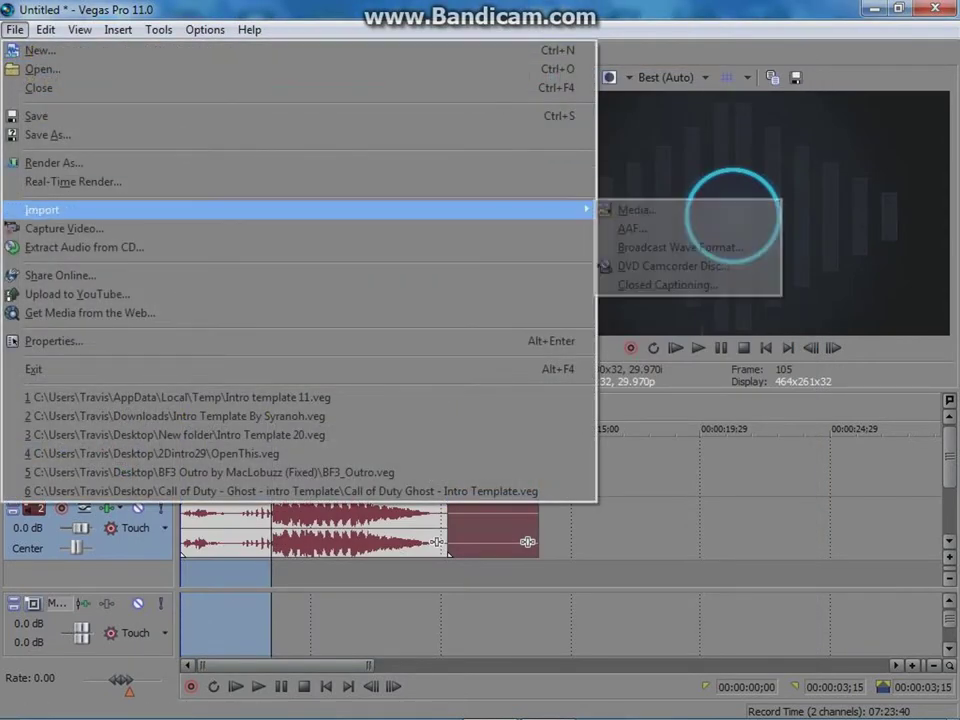
key("Right")
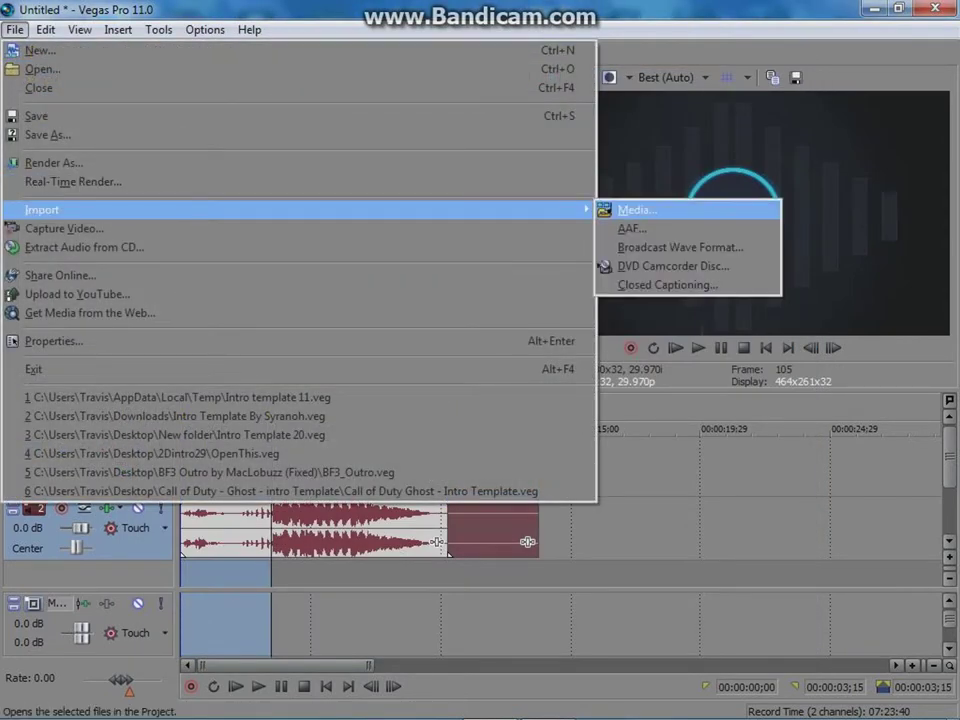
key("Return")
key("Return")
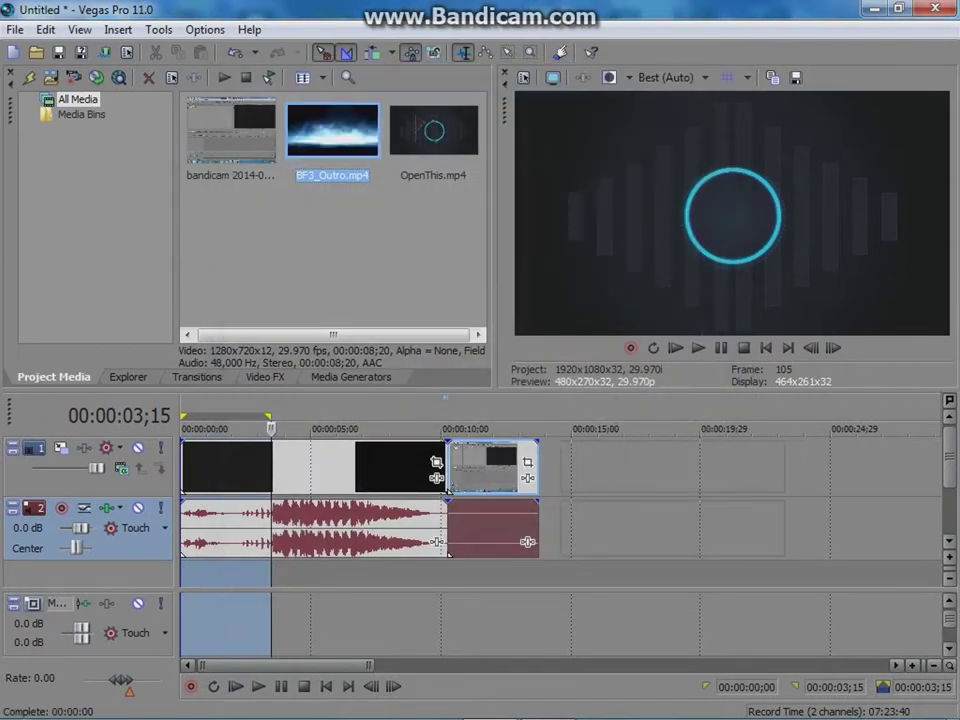
left_click_drag(332, 130, 540, 465)
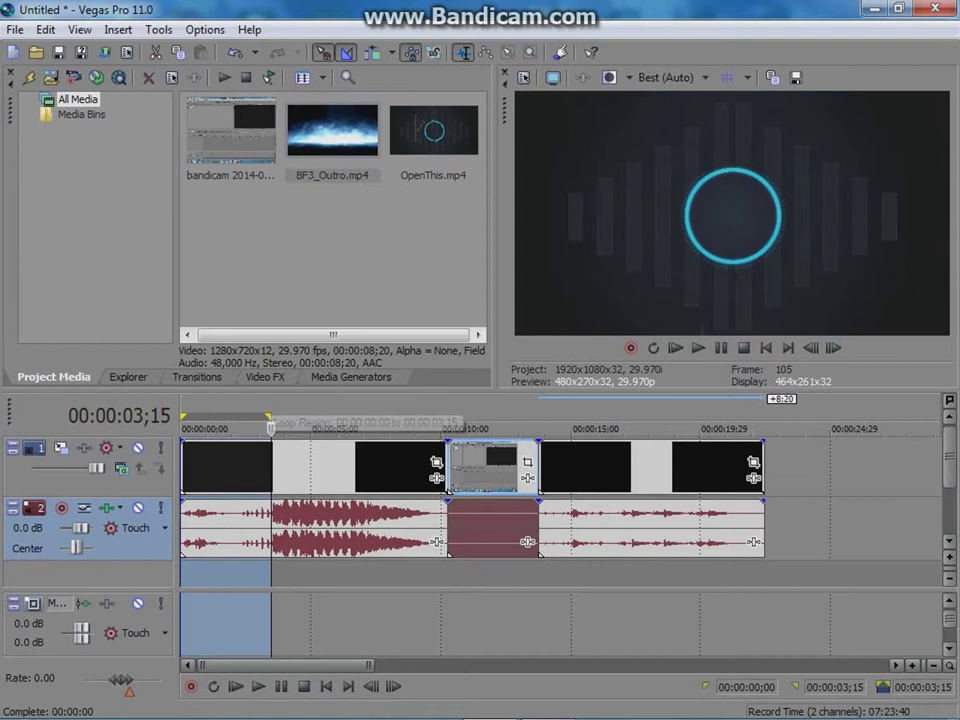
left_click_drag(268, 416, 764, 418)
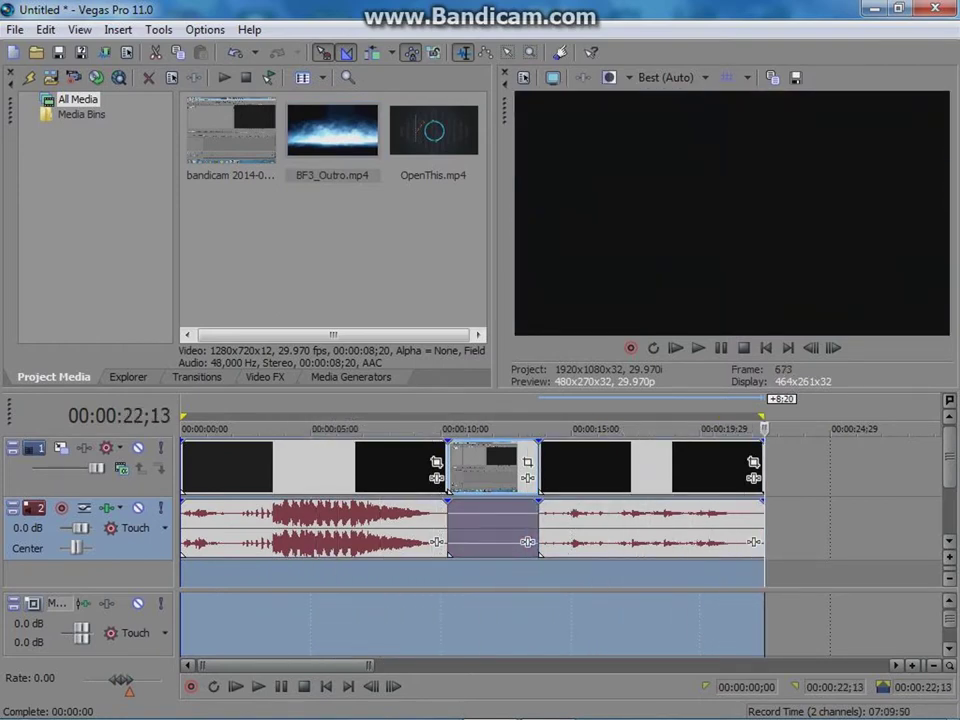
left_click(826, 470)
right_click(663, 470)
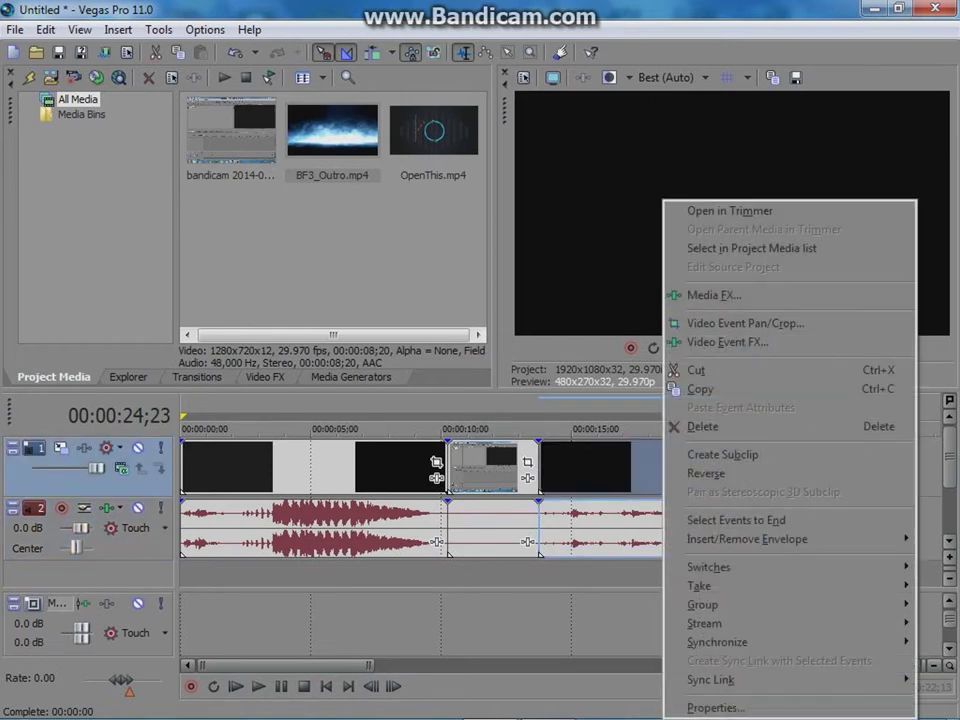
key("Escape")
left_click(652, 470)
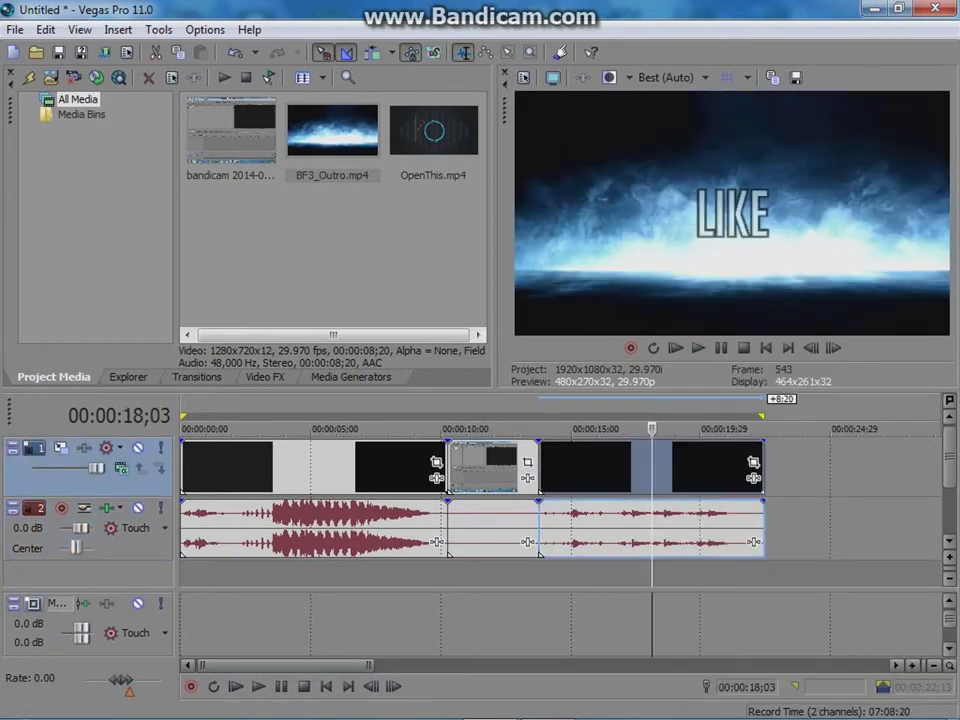
right_click(496, 470)
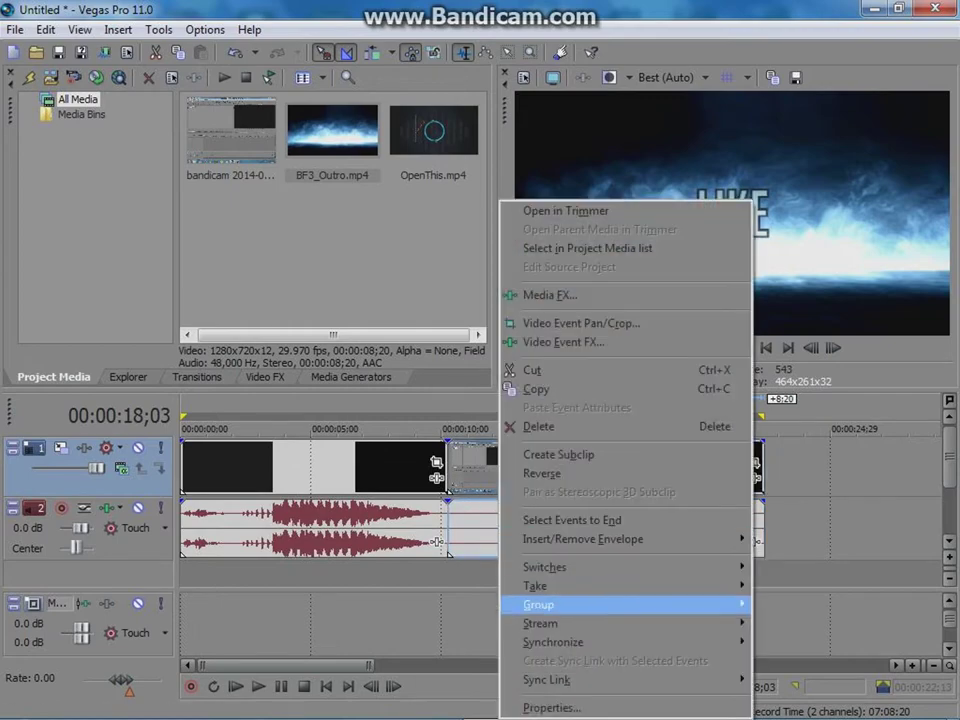
left_click(432, 428)
right_click(558, 470)
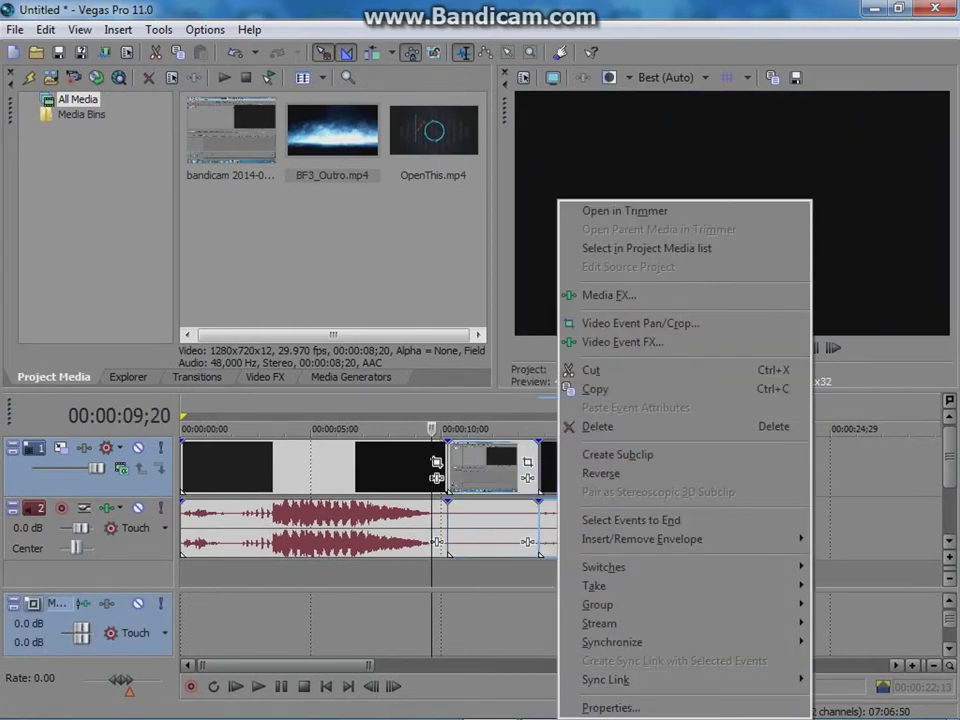
left_click(610, 707)
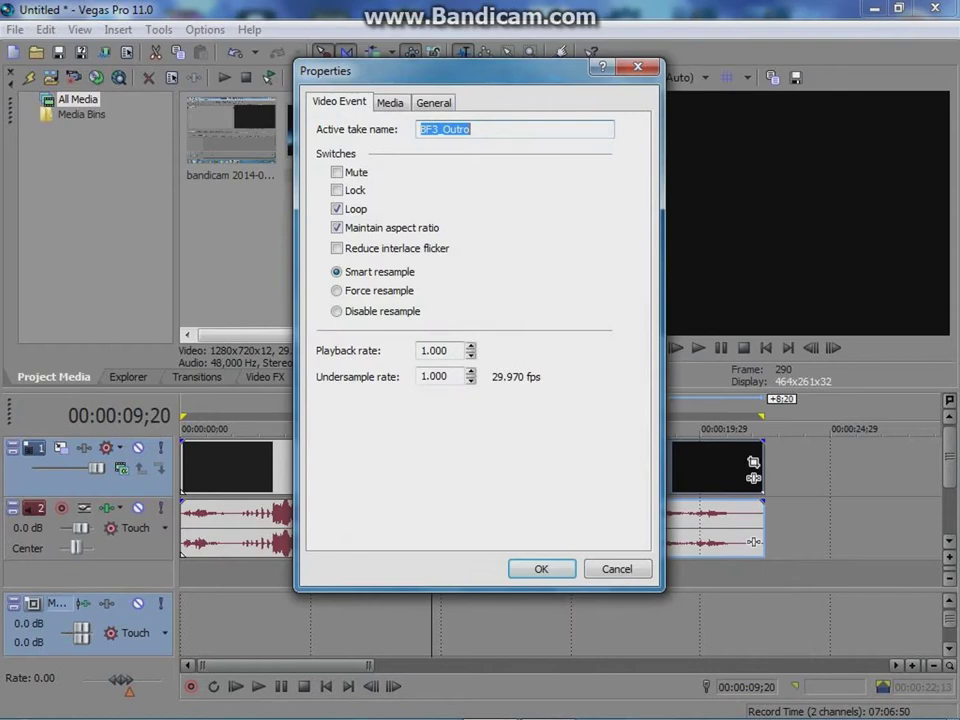
key("Return")
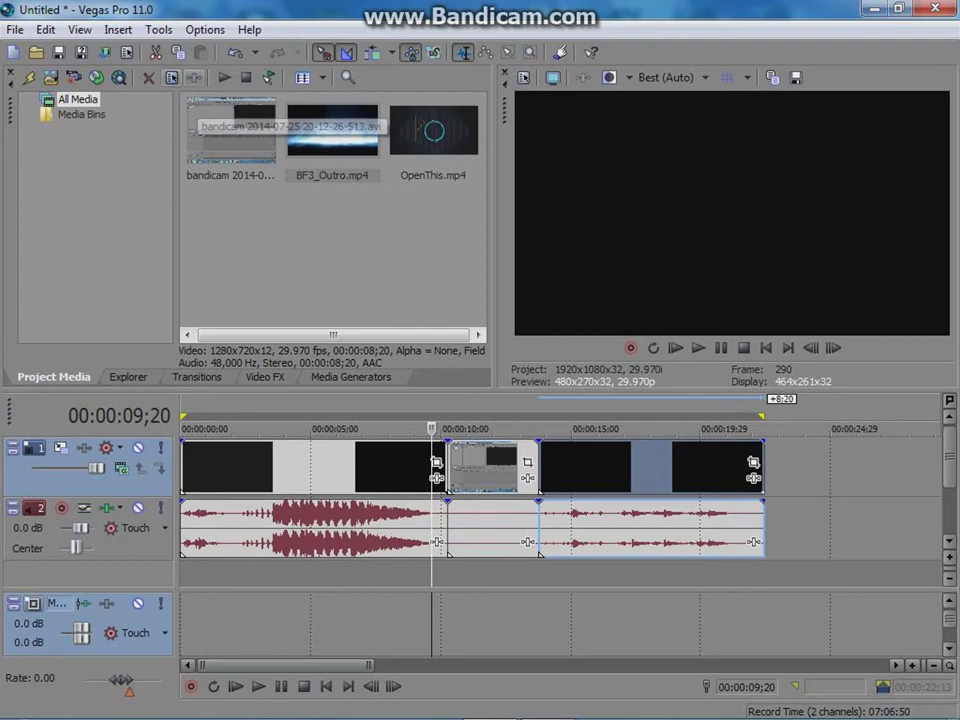
Open the Render As dialog and browse to the Windows Media Video V11 (*.wmv) templates.
left_click(15, 29)
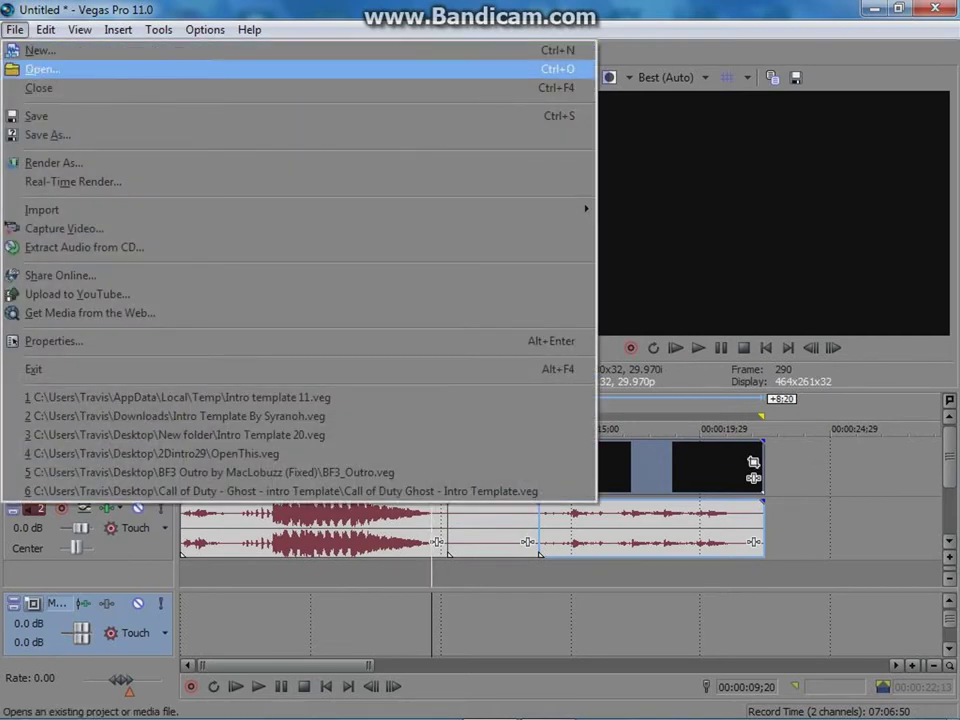
mouse_move(42, 209)
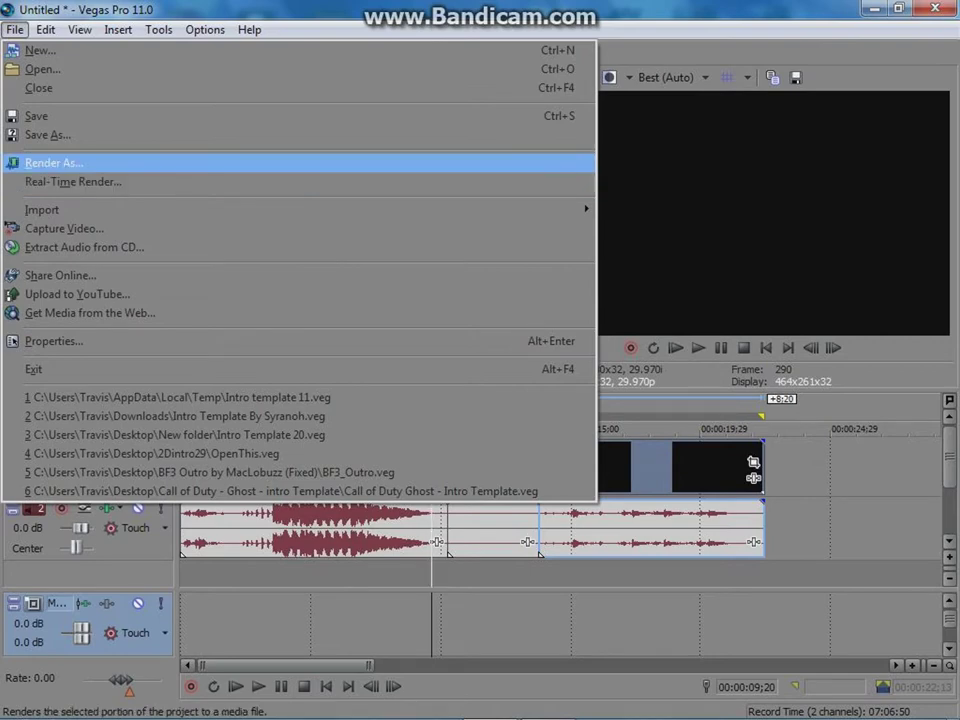
key("Return")
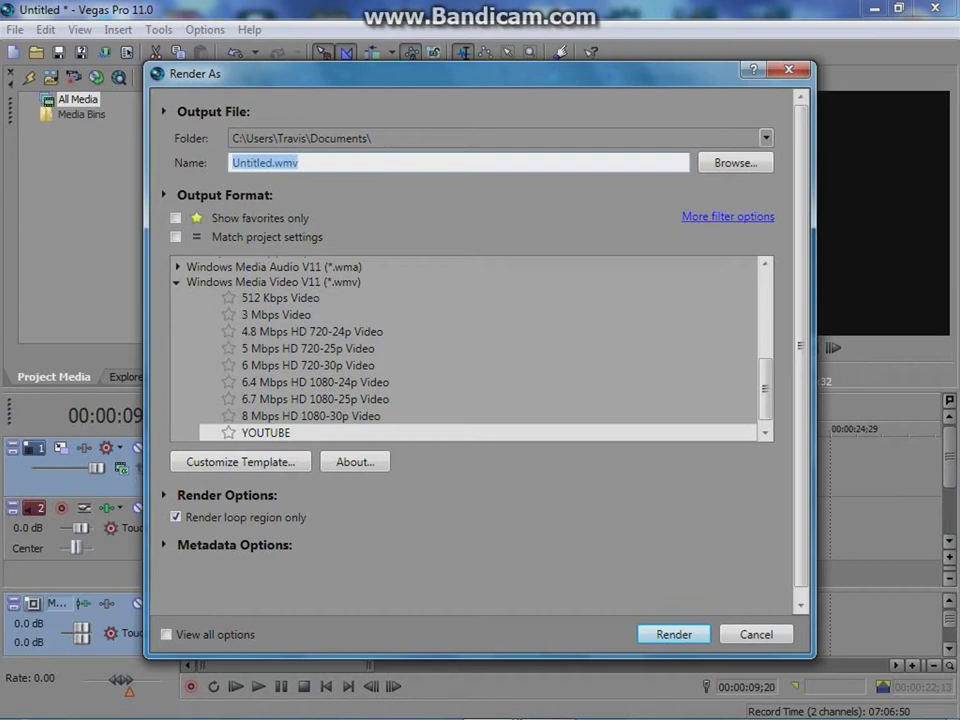
scroll(470, 348, "up", 5)
scroll(470, 348, "down", 6)
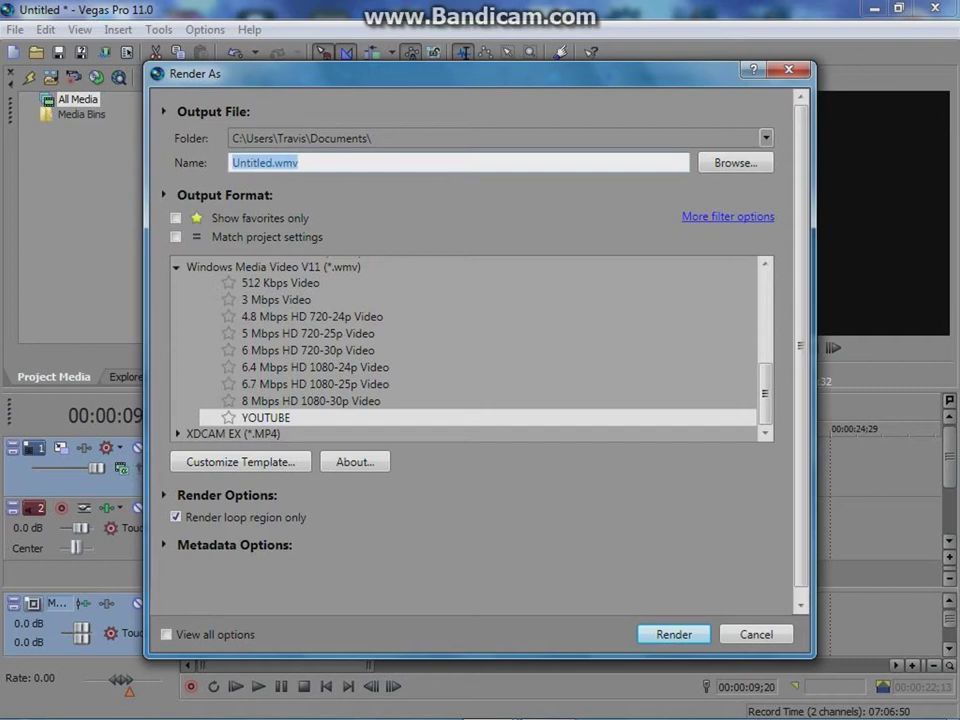
Customize the 8 Mbps HD 1080-30p Video template with Best video rendering quality.
left_click(310, 400)
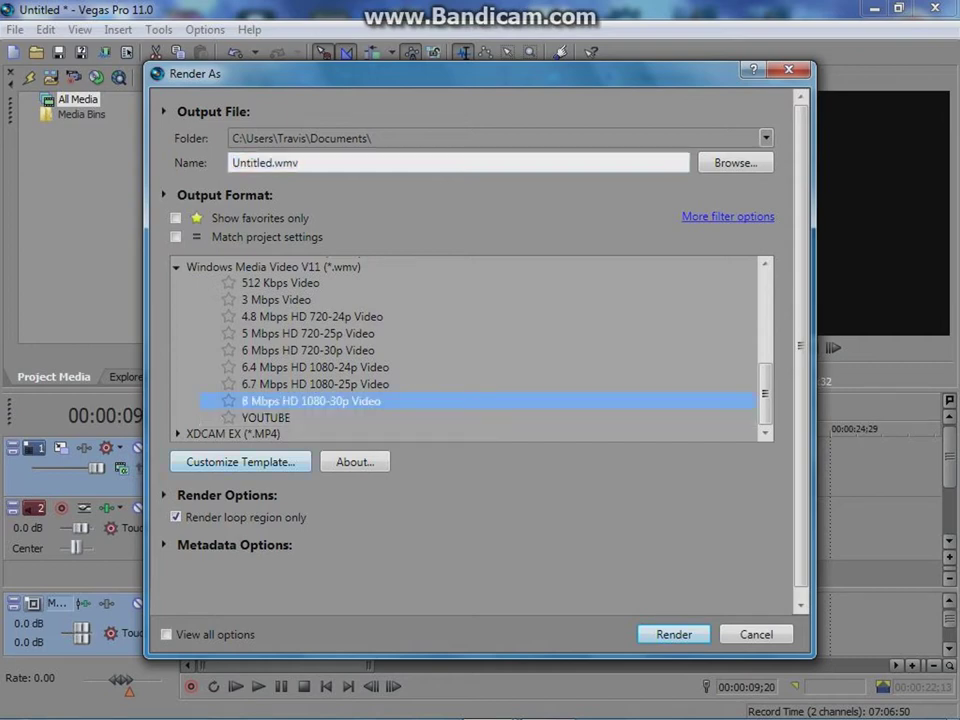
left_click(240, 461)
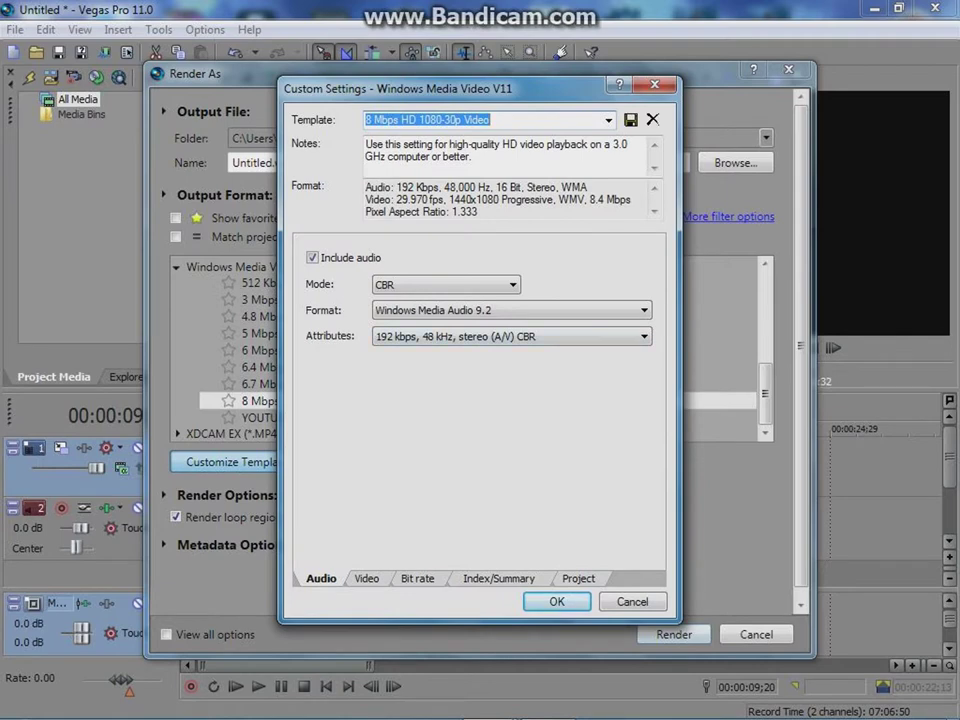
left_click(578, 578)
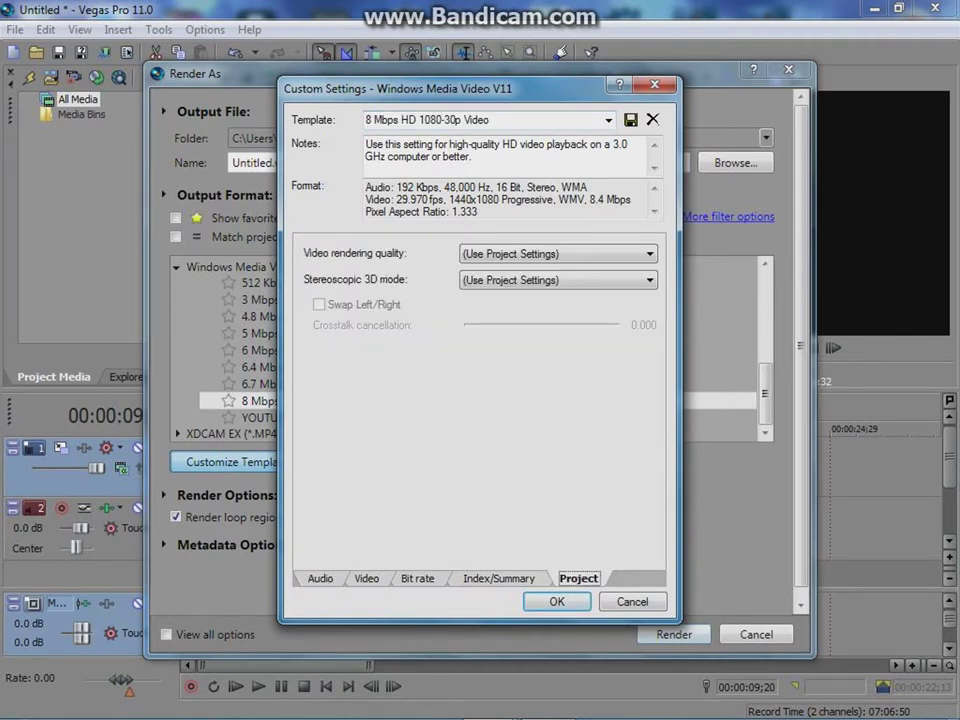
key("ctrl+Tab")
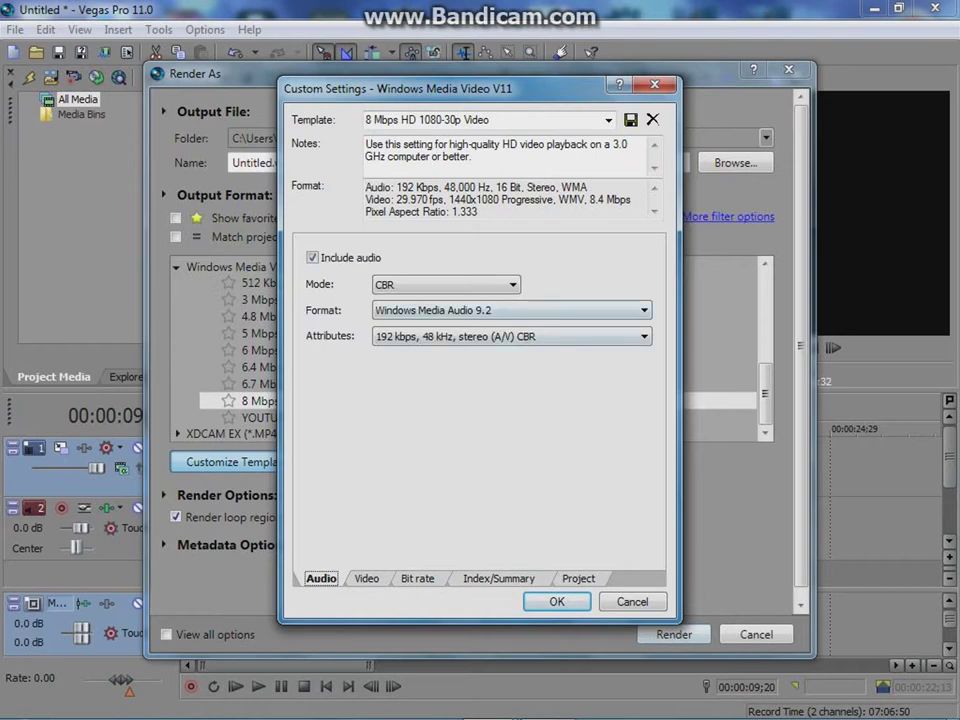
key("ctrl+shift+Tab")
key("alt+Down")
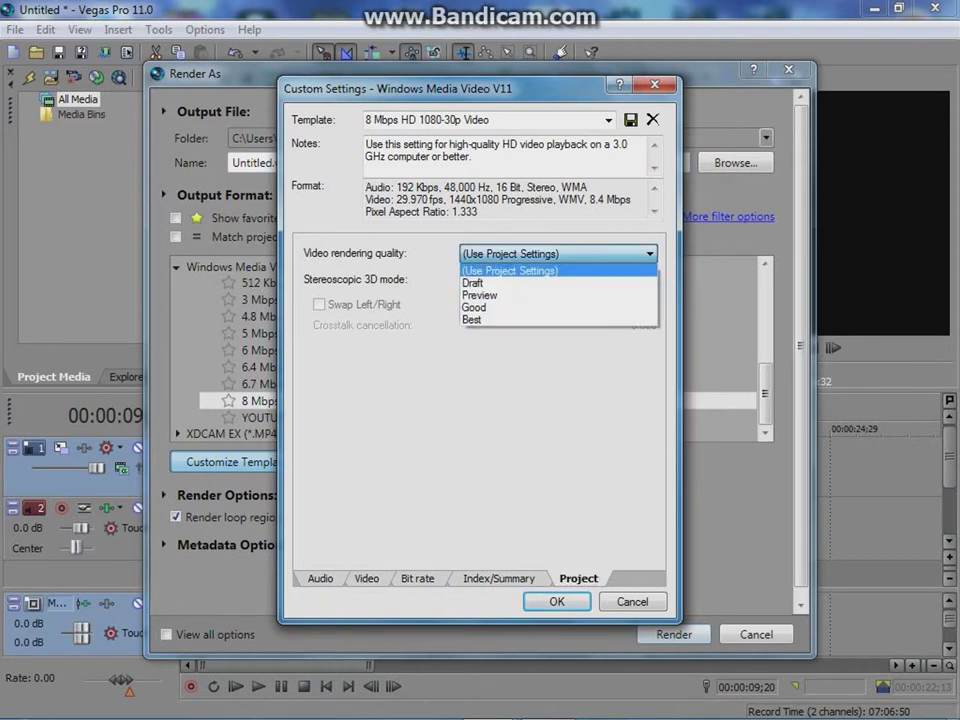
key("Down")
key("Down")
key("Down")
key("Down")
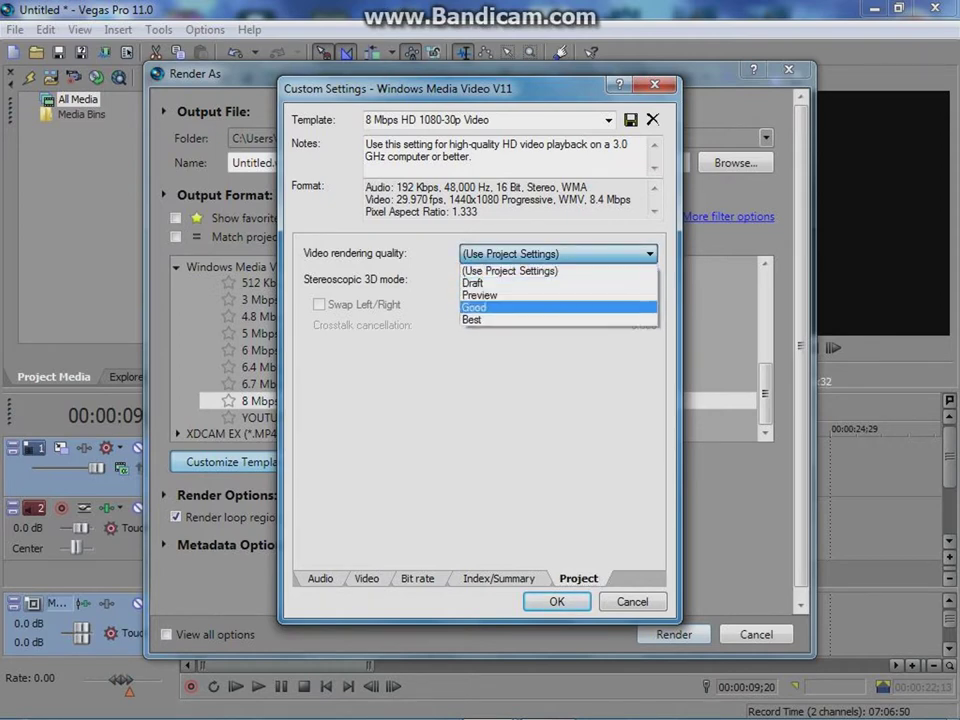
key("Return")
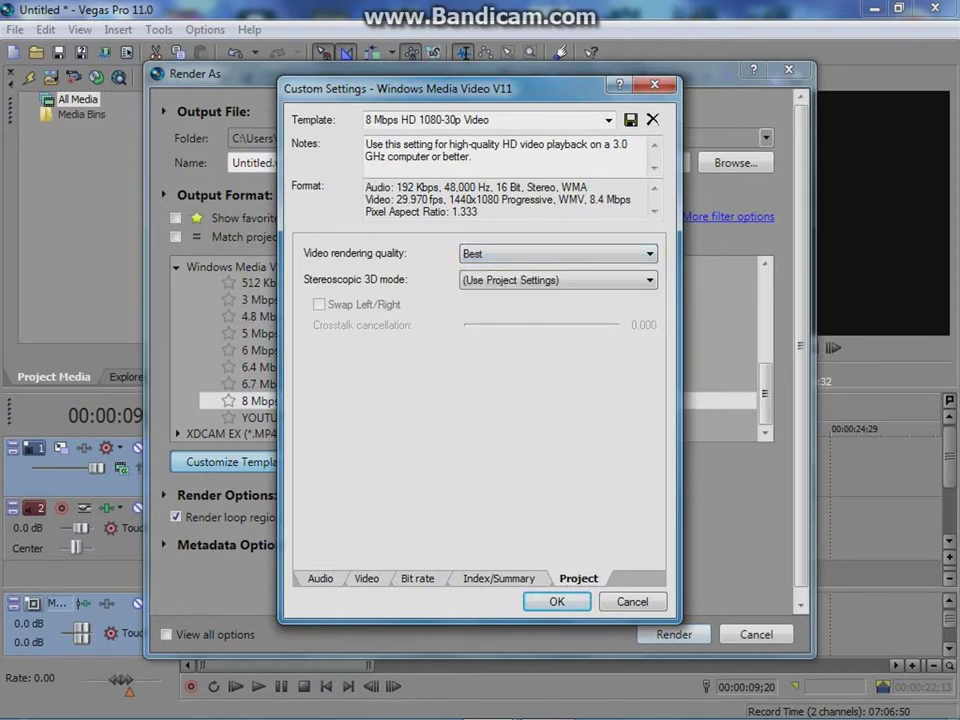
Set pixel aspect ratio to 1.000 (Square) and frame rate to 30.000, then review audio and bit rate.
key("ctrl+Tab")
key("ctrl+Tab")
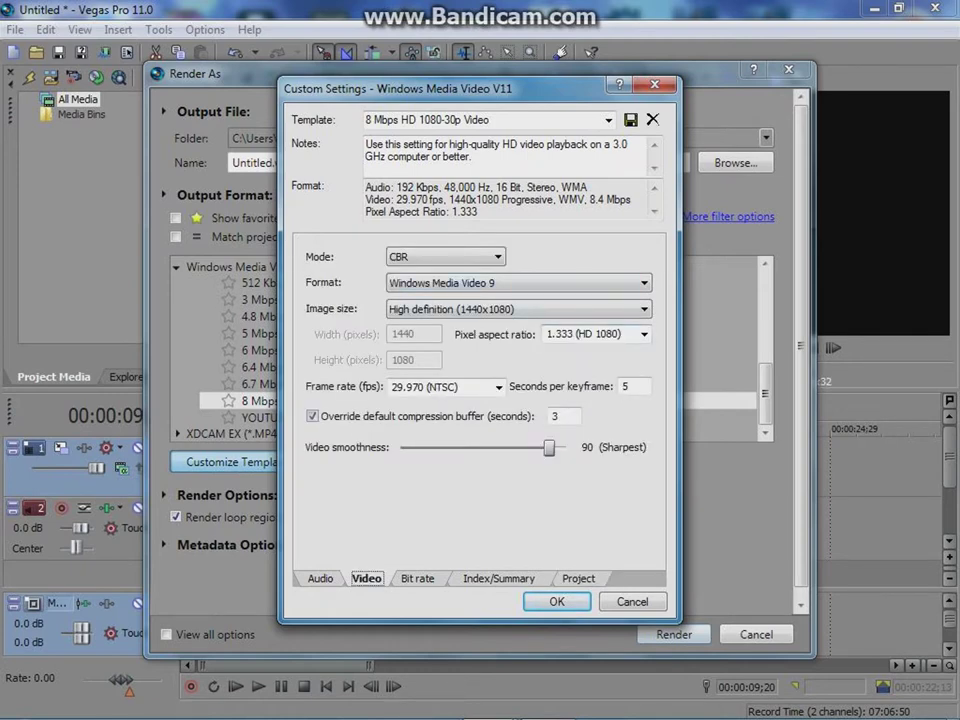
key("alt+Down")
key("Return")
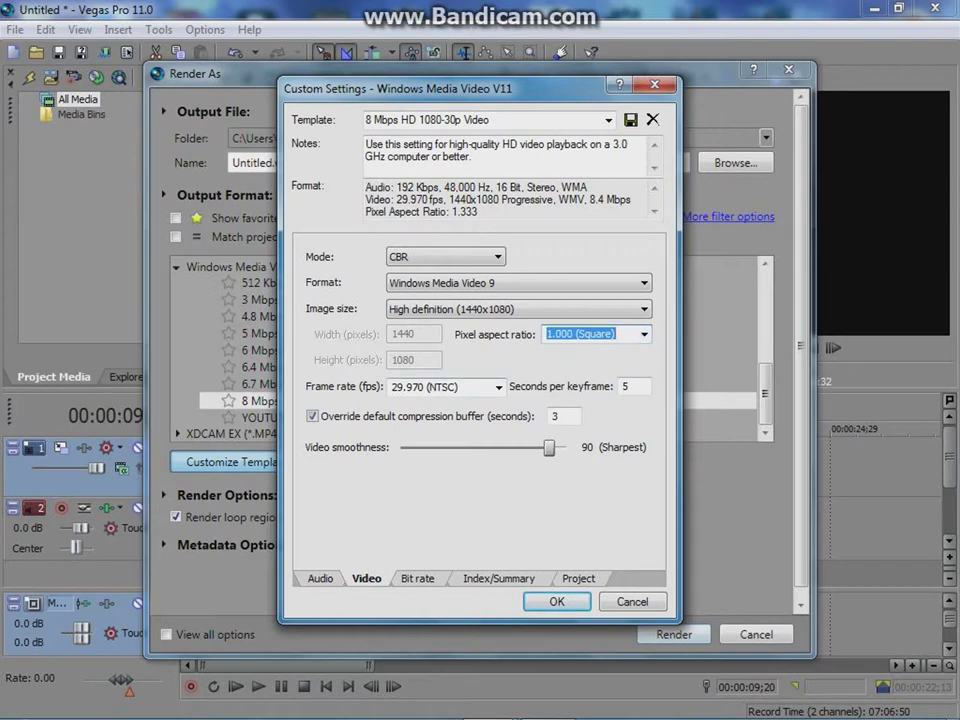
key("Tab")
key("alt+Down")
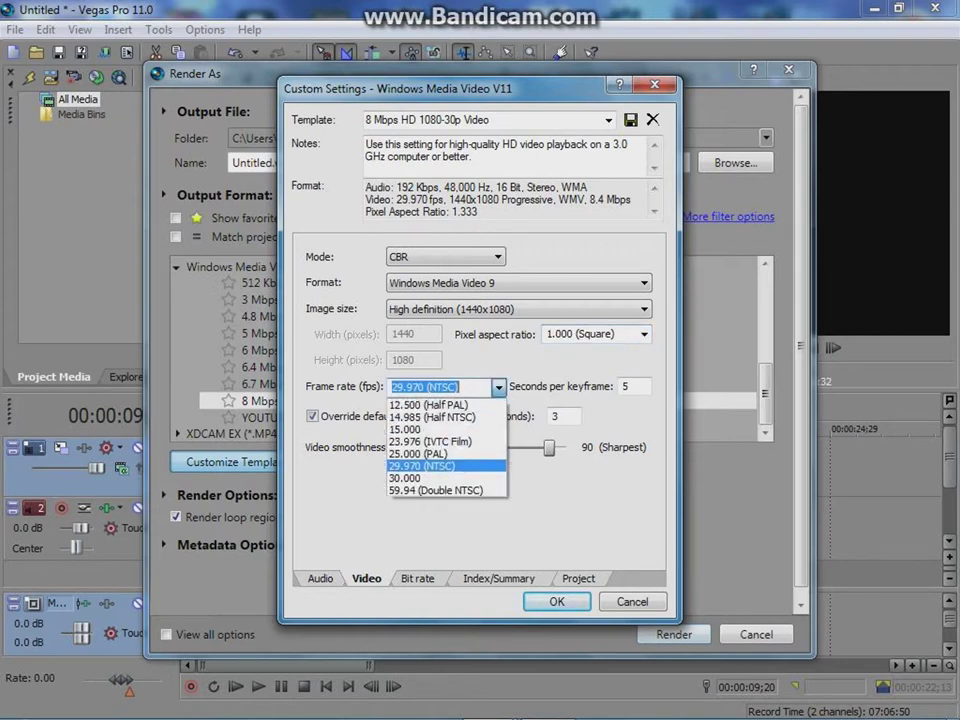
key("Up")
key("Down")
key("Down")
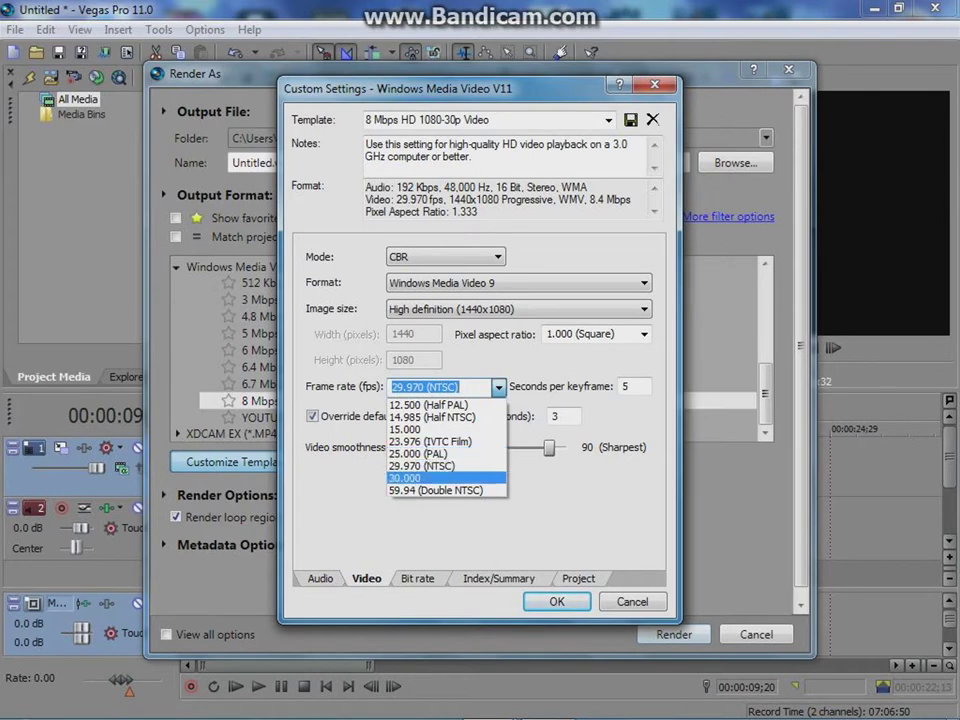
key("Return")
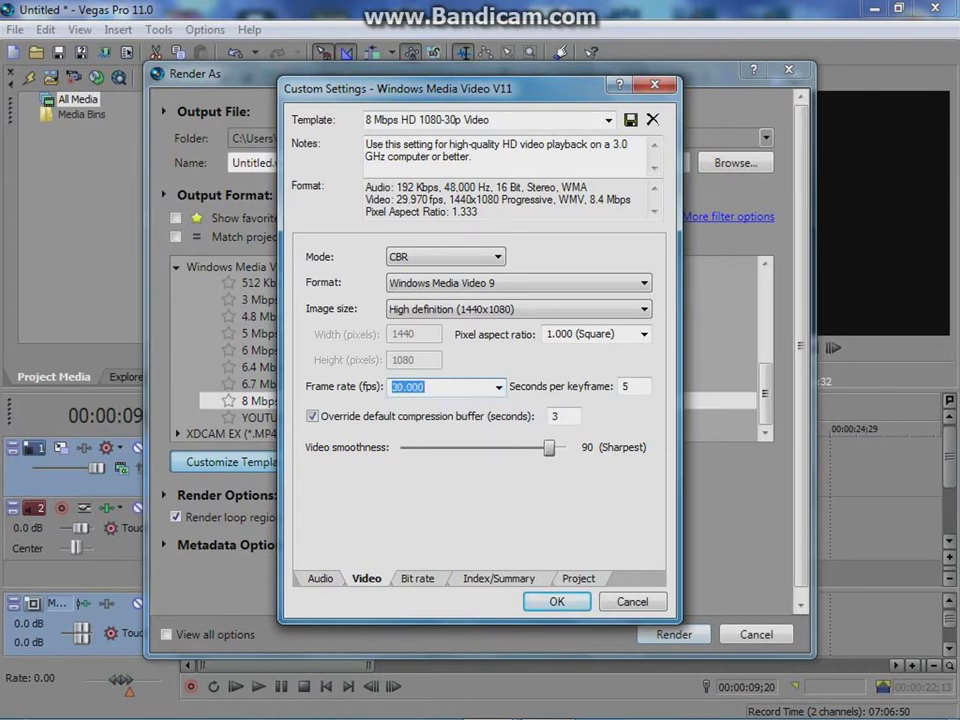
key("ctrl+shift+Tab")
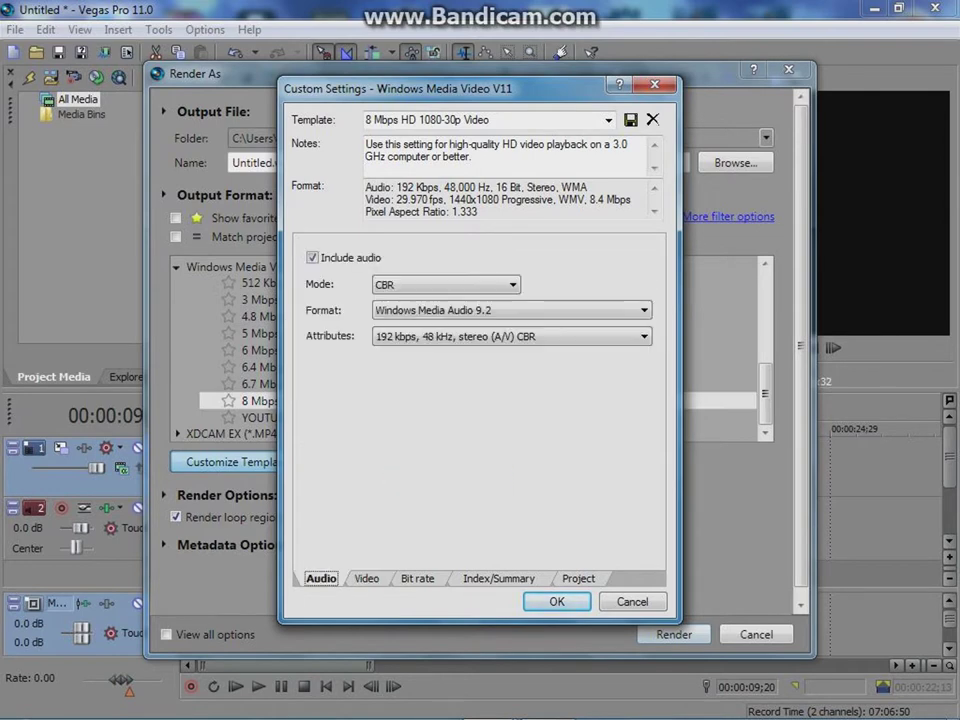
key("ctrl+Tab")
key("ctrl+Tab")
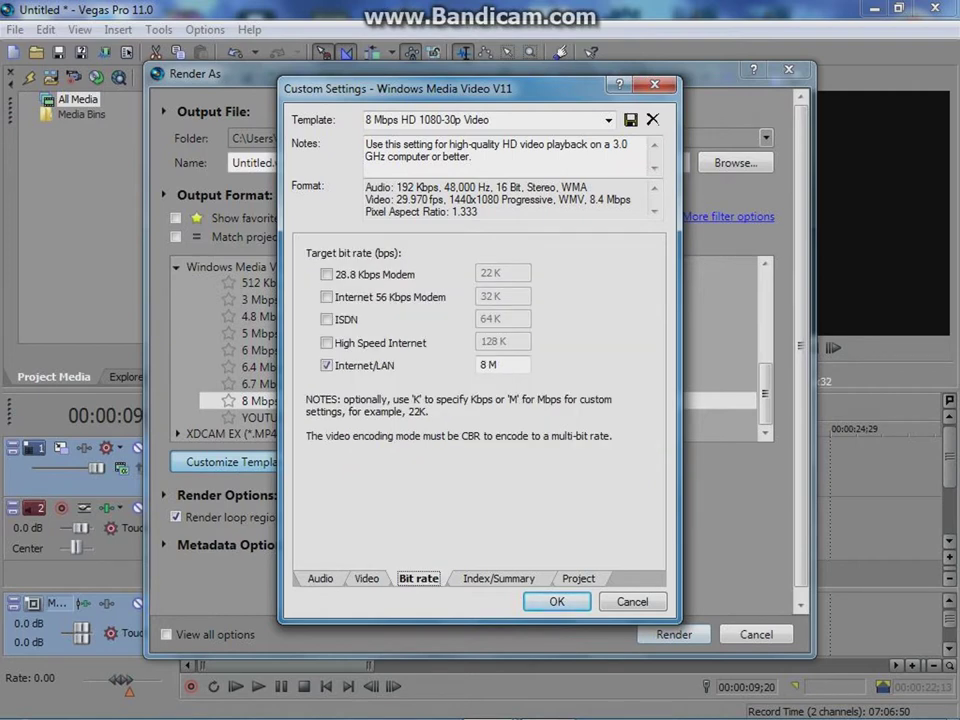
Confirm the custom settings, choose YOUTUBE, name the output 'tutorial' and render tutorial.wmv.
key("Return")
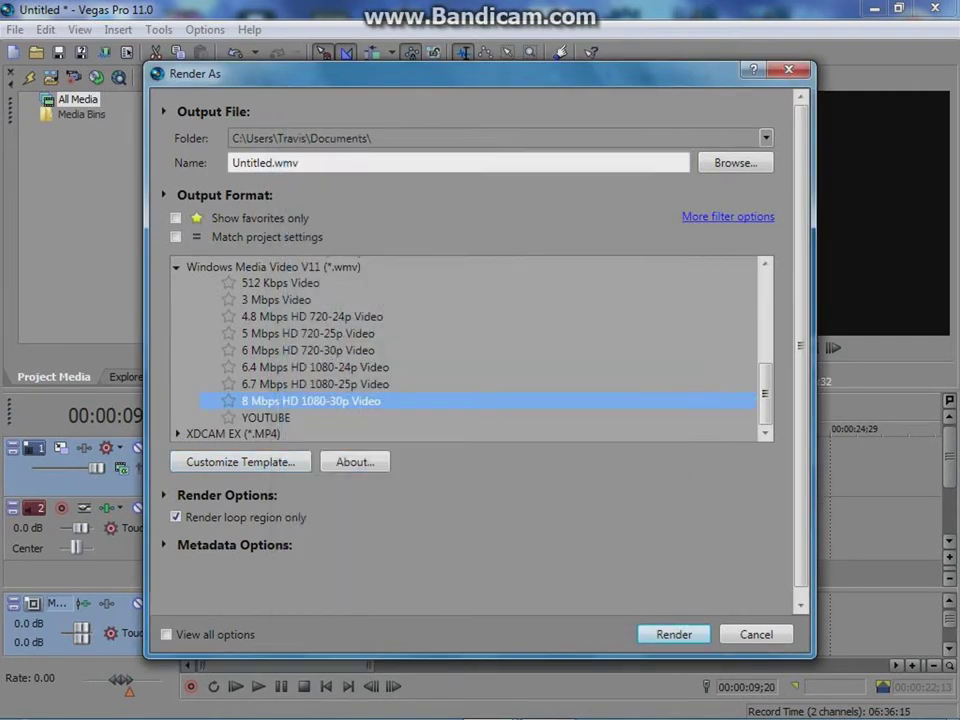
left_click(265, 417)
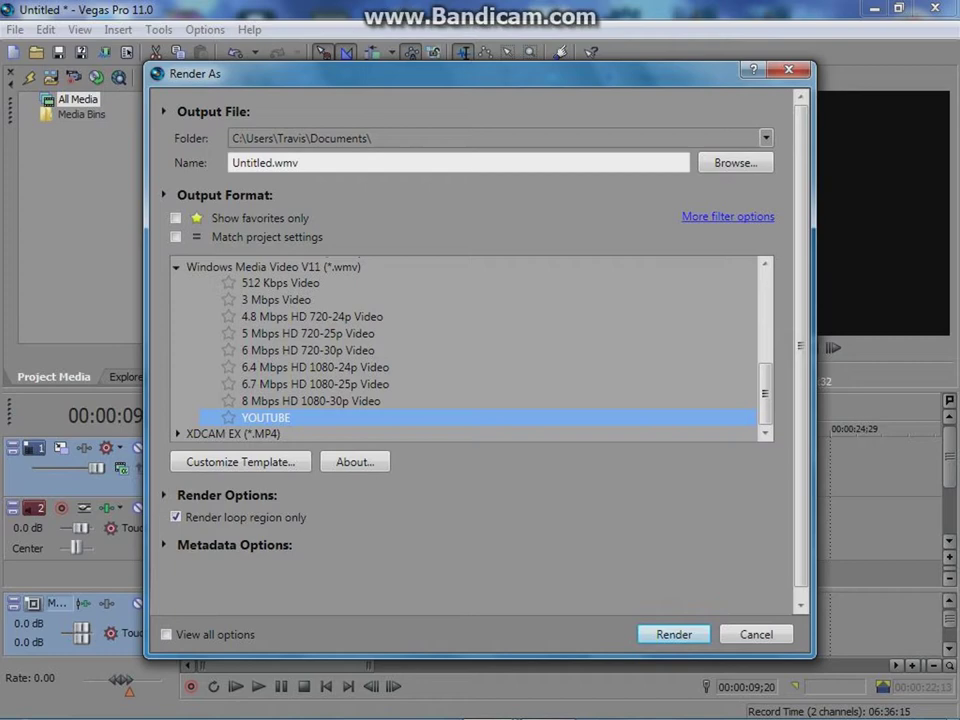
left_click(265, 162)
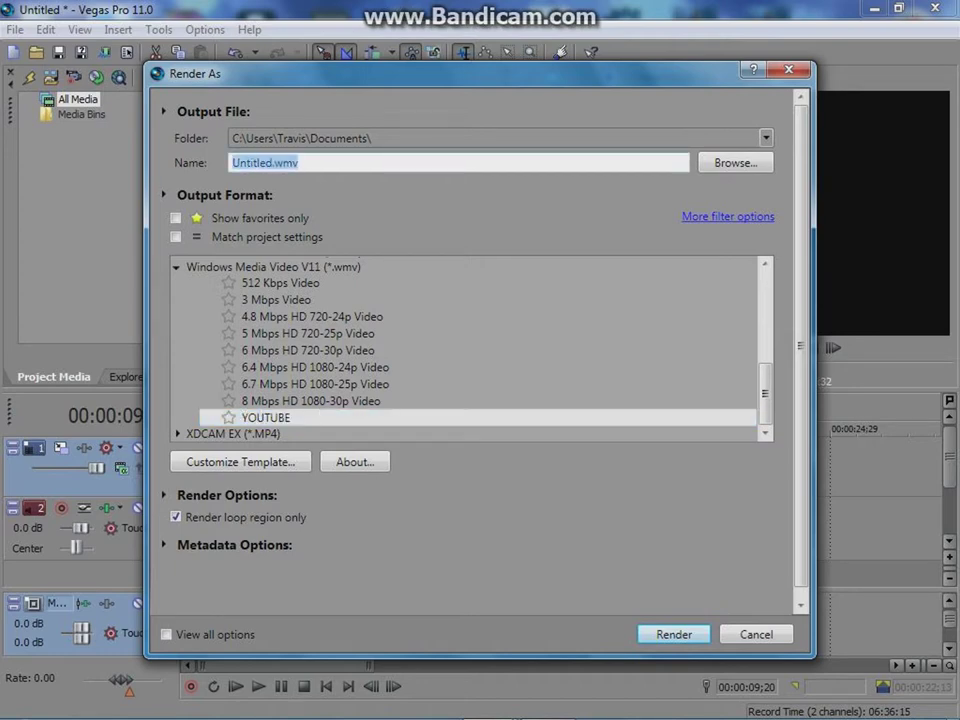
key("BackSpace")
type("TUTO")
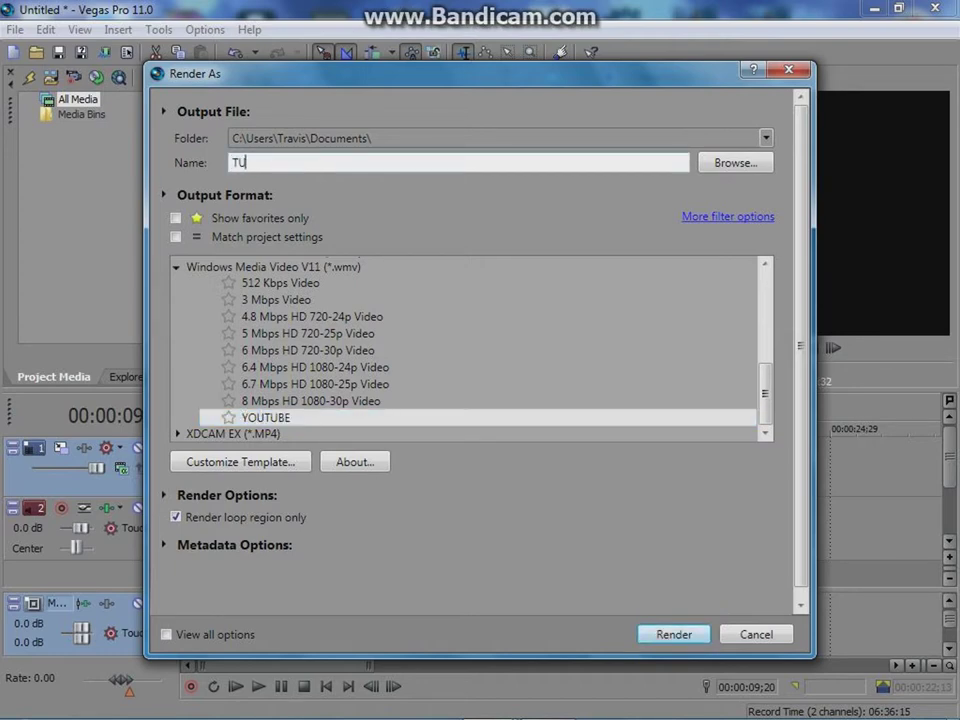
type("RIAL")
key("BackSpace")
key("BackSpace")
key("BackSpace")
key("BackSpace")
key("BackSpace")
key("BackSpace")
key("BackSpace")
key("BackSpace")
type("tutorial")
key("Return")
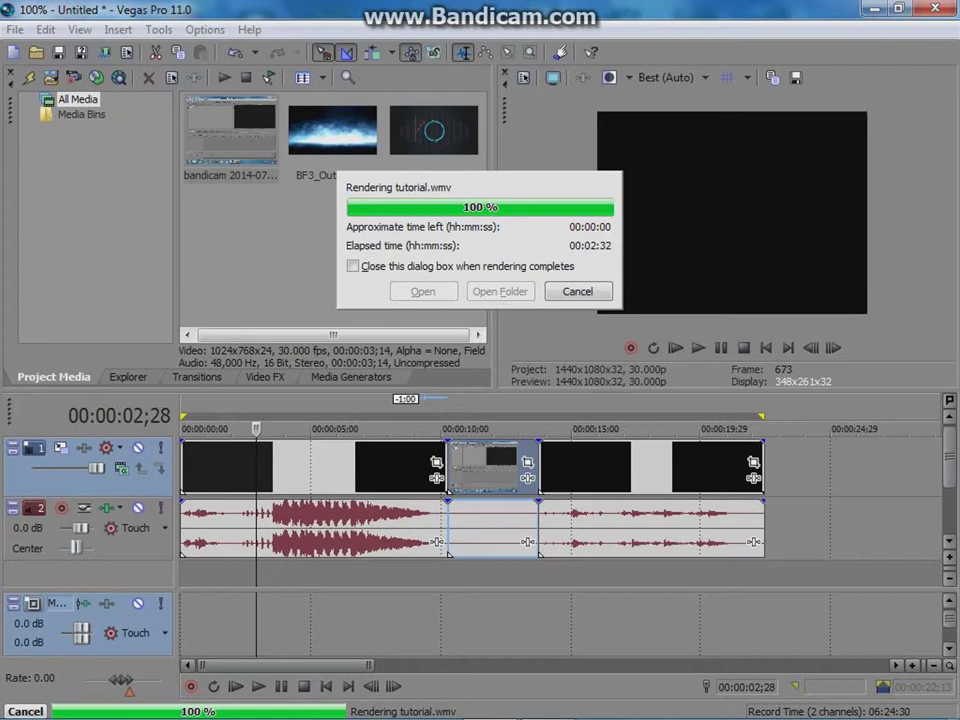
Open the folder with the finished tutorial.wmv render and play it in Windows Media Player.
key("Return")
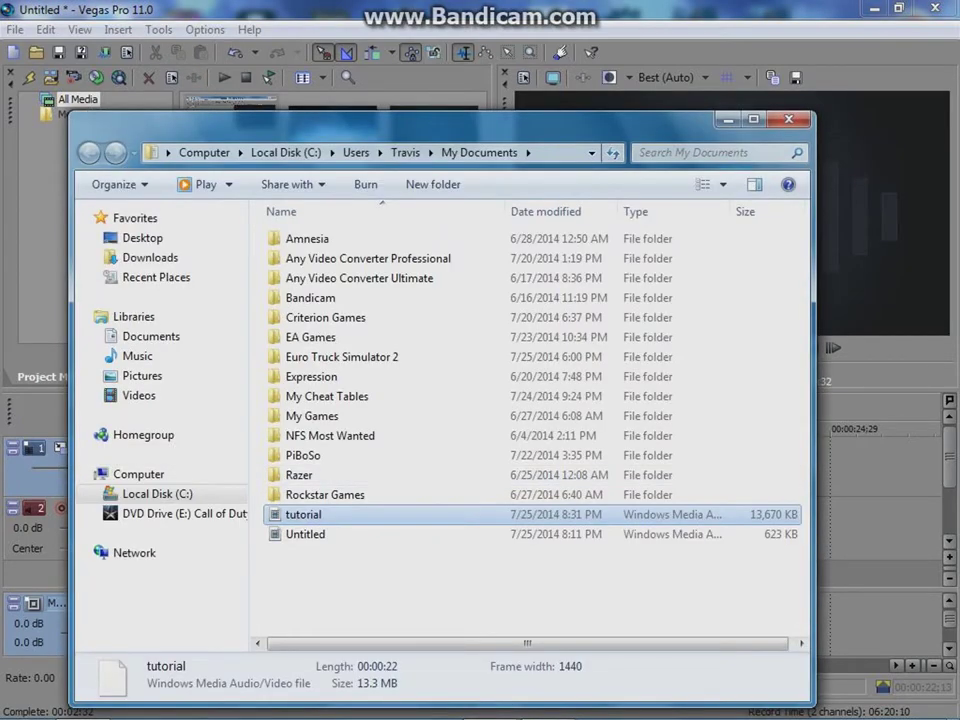
key("Return")
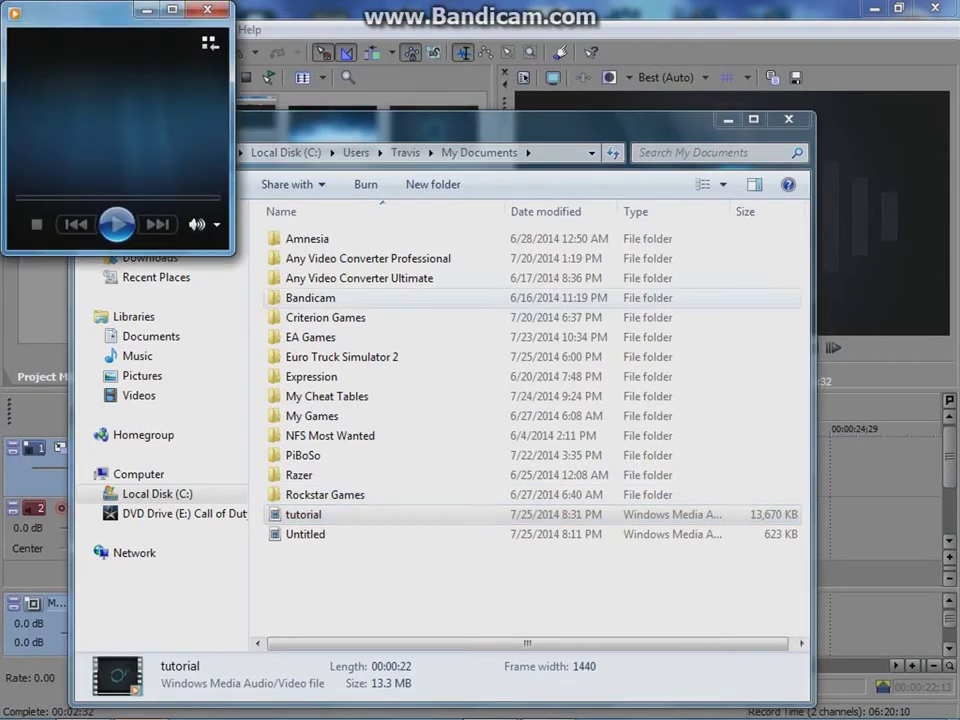
Switch Windows Media Player to full screen and watch tutorial.wmv play to the end.
key("alt+Return")
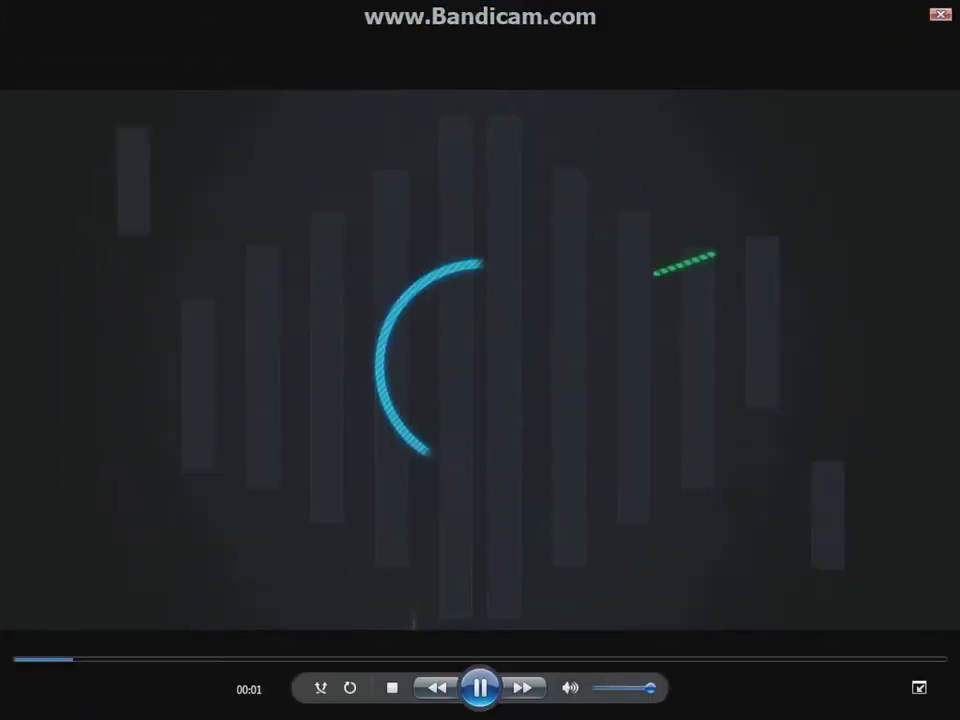